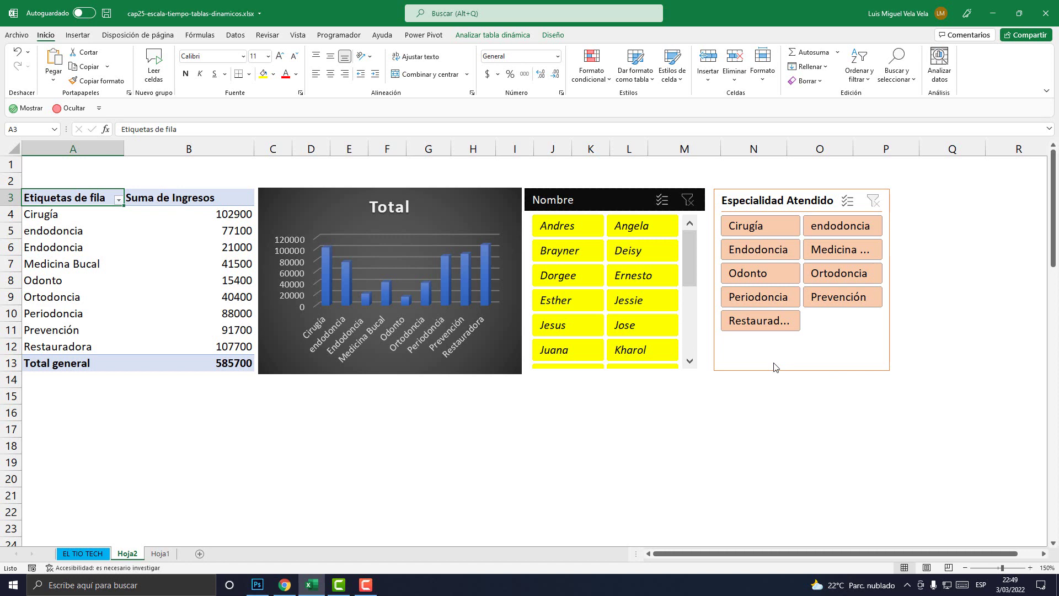
- Nudge the Nombre and Especialidad Atendido slicers into line beside the chart
click(602, 199)
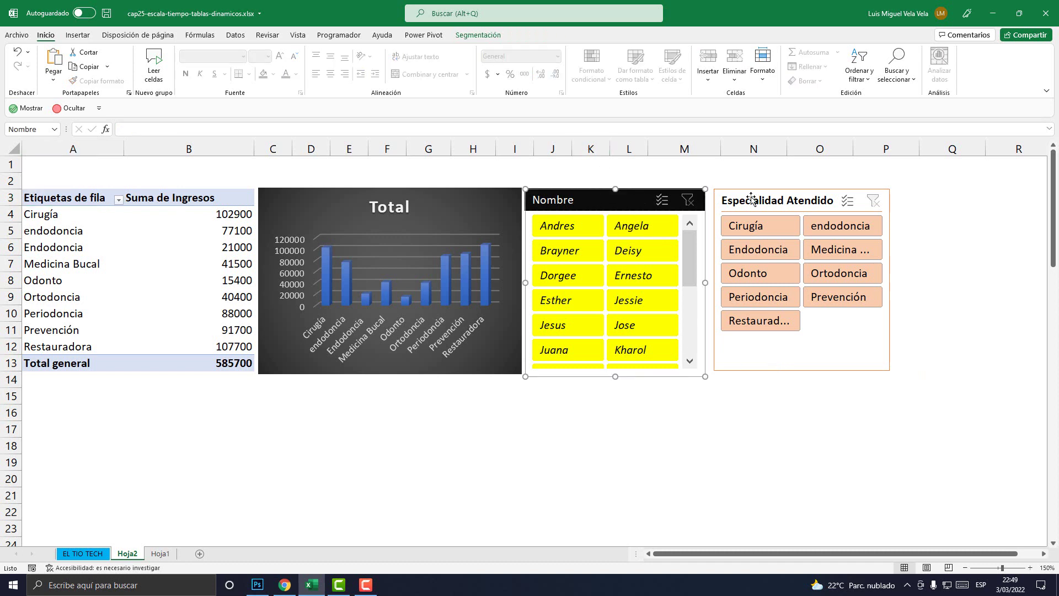
click(781, 206)
click(614, 199)
click(805, 201)
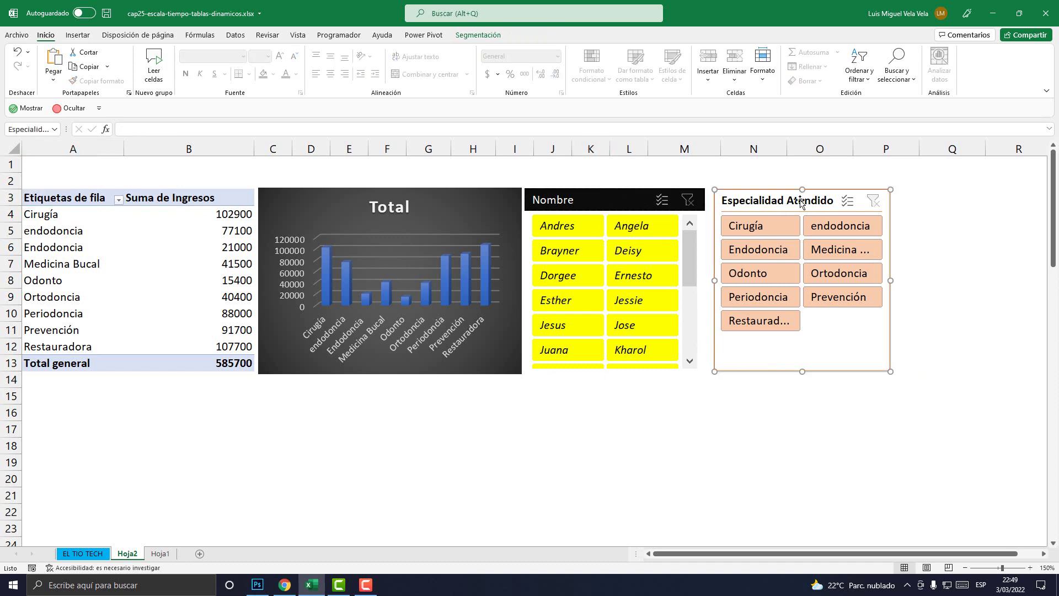
click(597, 204)
mouse_move(740, 199)
mouse_down()
mouse_move(837, 167)
mouse_move(730, 200)
mouse_up()
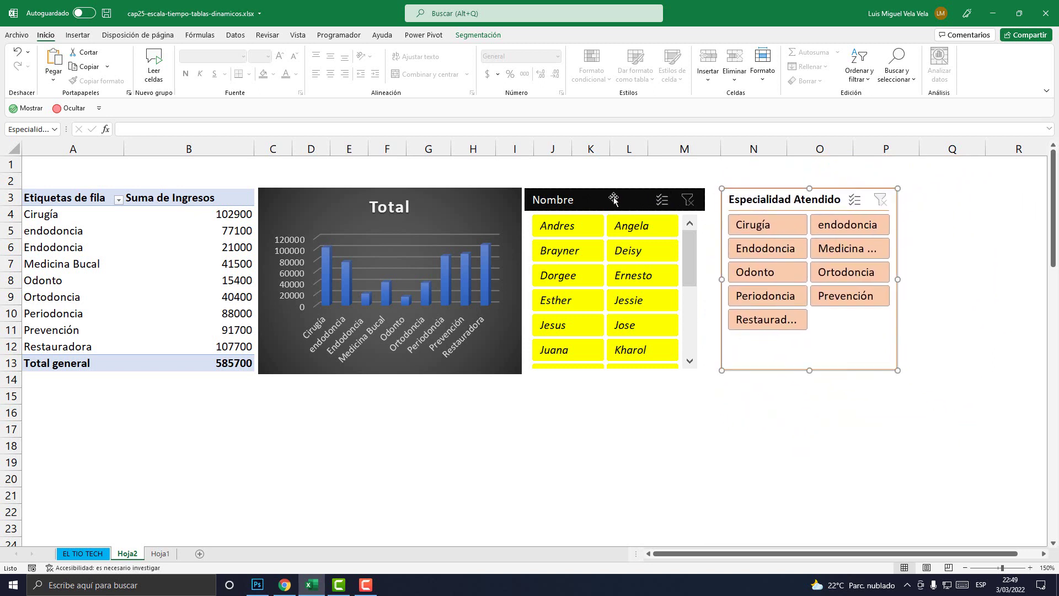
drag(614, 193, 618, 197)
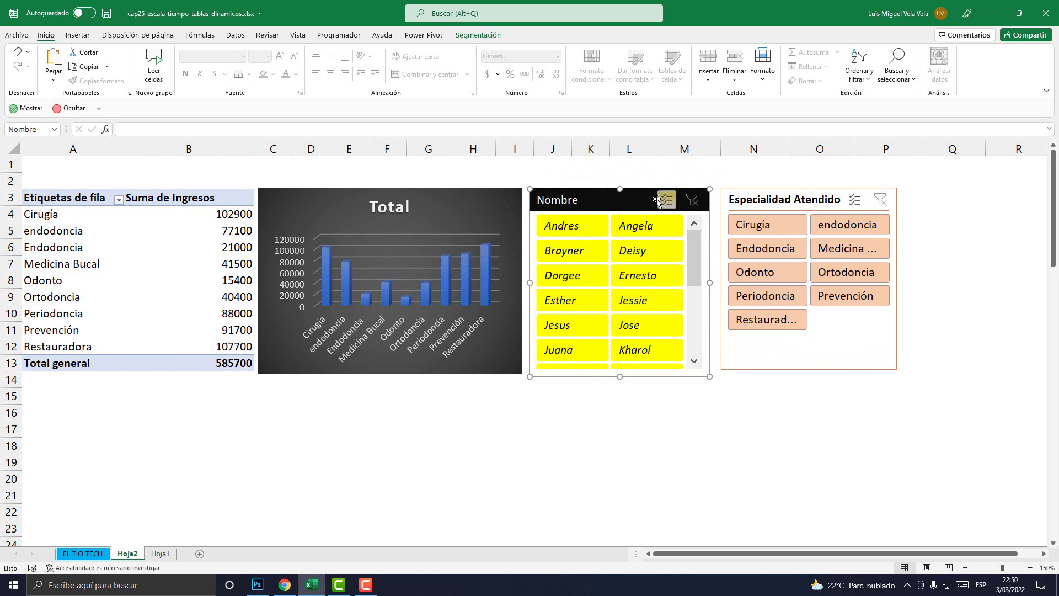
- Give the Nombre slicer 0.7 cm tall buttons laid out in 2 columns
click(477, 35)
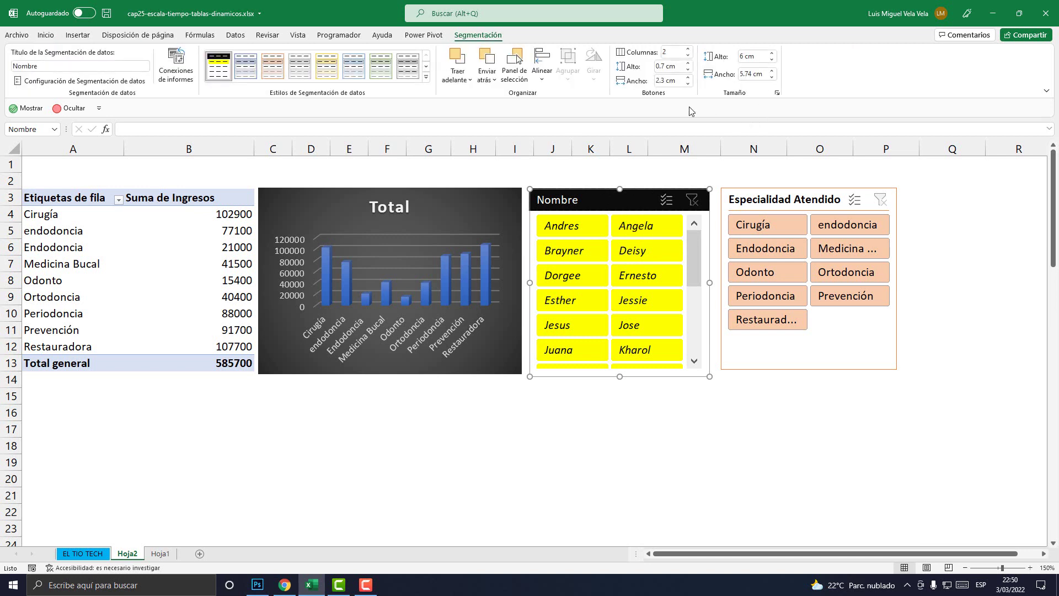
click(688, 62)
click(688, 63)
click(687, 63)
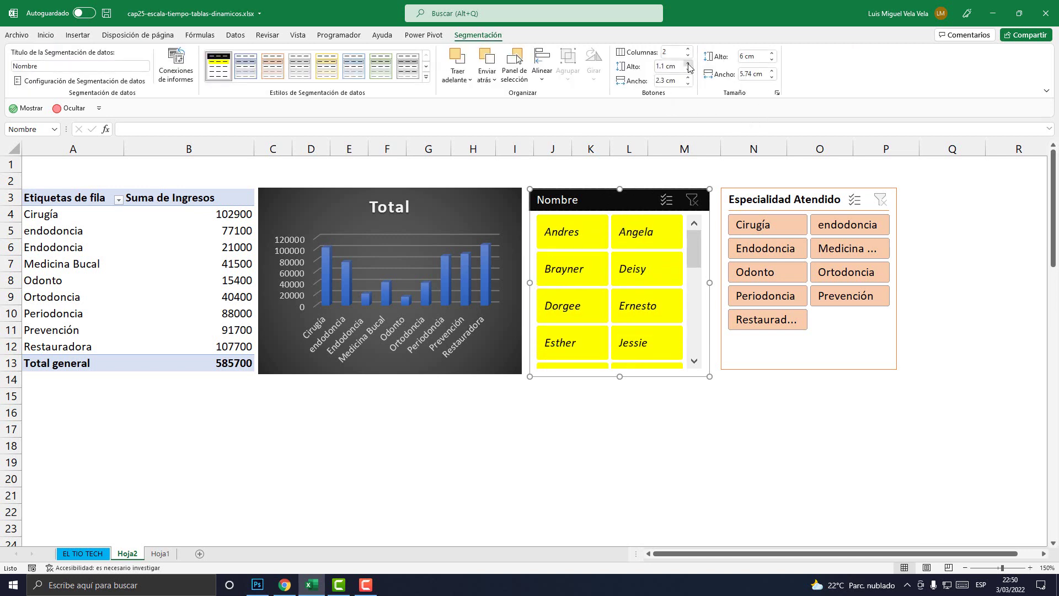
click(687, 62)
click(688, 63)
click(688, 70)
click(688, 69)
click(688, 69)
click(688, 69)
click(688, 69)
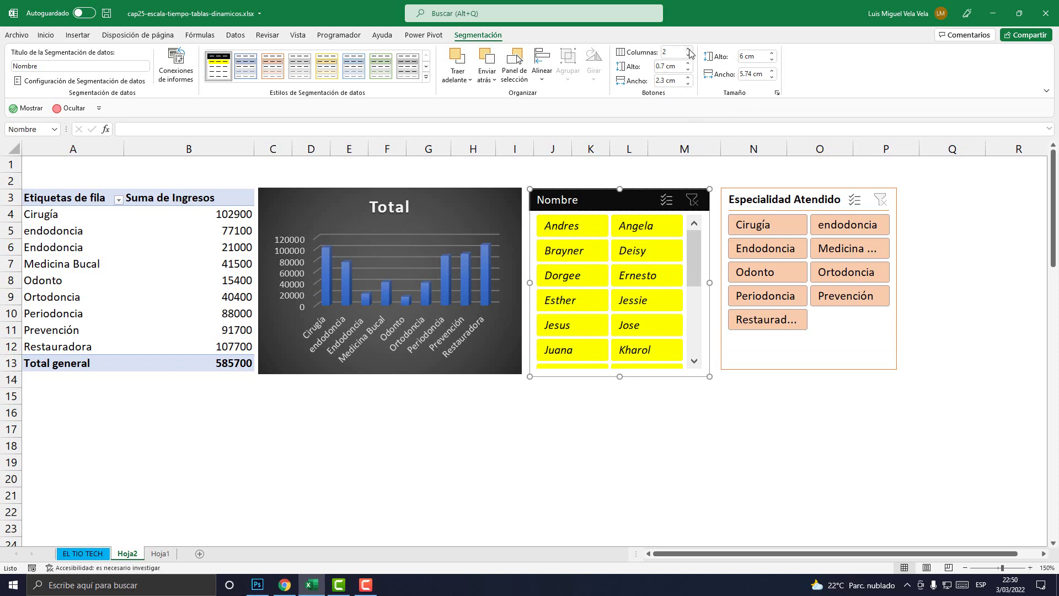
click(689, 49)
click(689, 49)
click(688, 55)
click(688, 55)
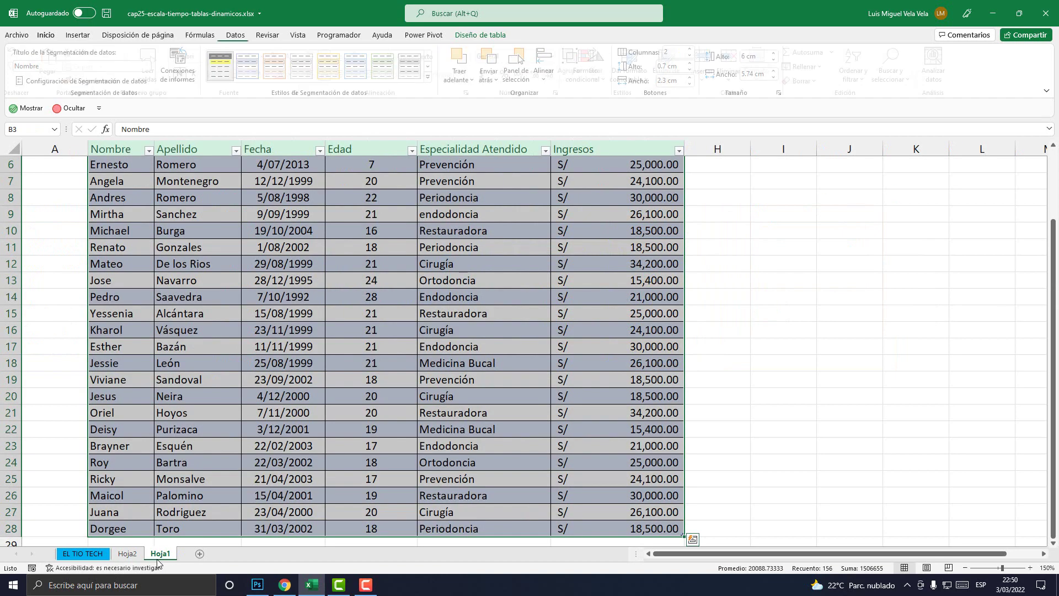
- Look over the Hoja1 data, then return to the Hoja2 dashboard chart
click(160, 553)
scroll(229, 471, up, 2)
click(282, 332)
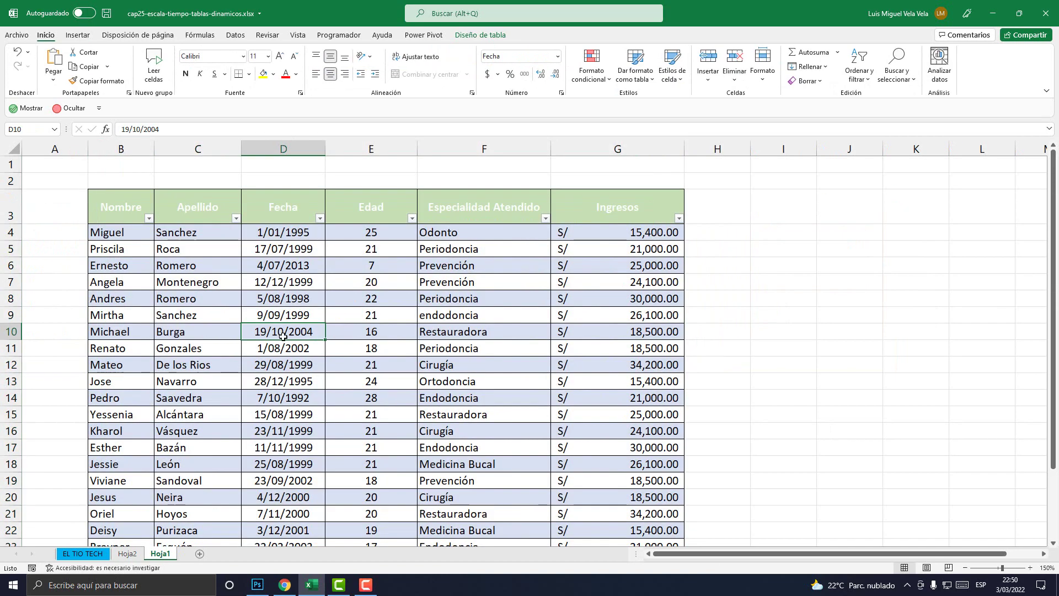
click(133, 553)
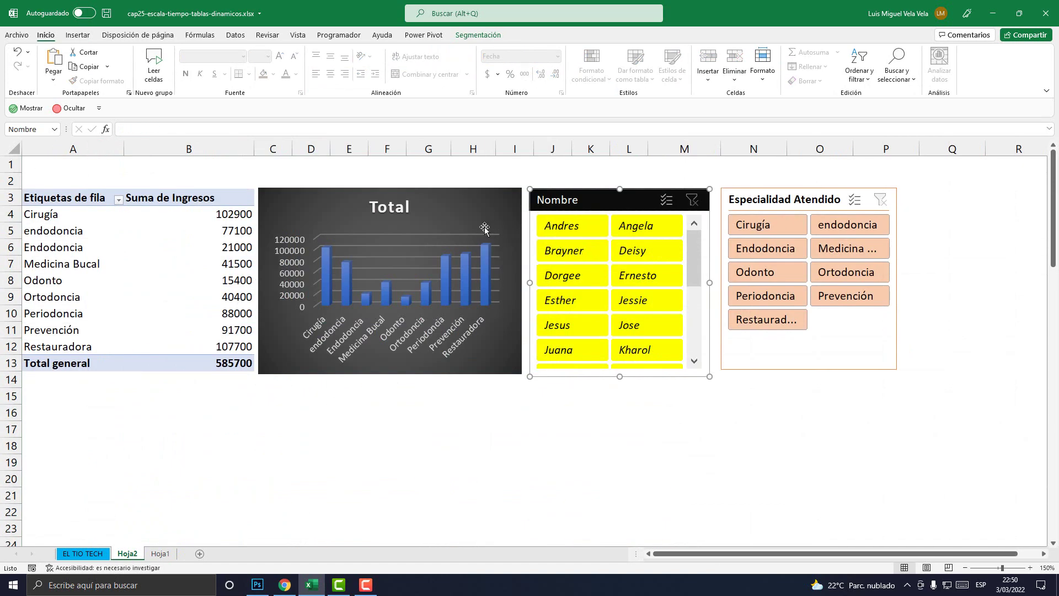
click(481, 221)
click(618, 202)
click(438, 200)
- Permanently delete the Hoja2 sheet and select the Hoja1 table B3:G28
right_click(128, 553)
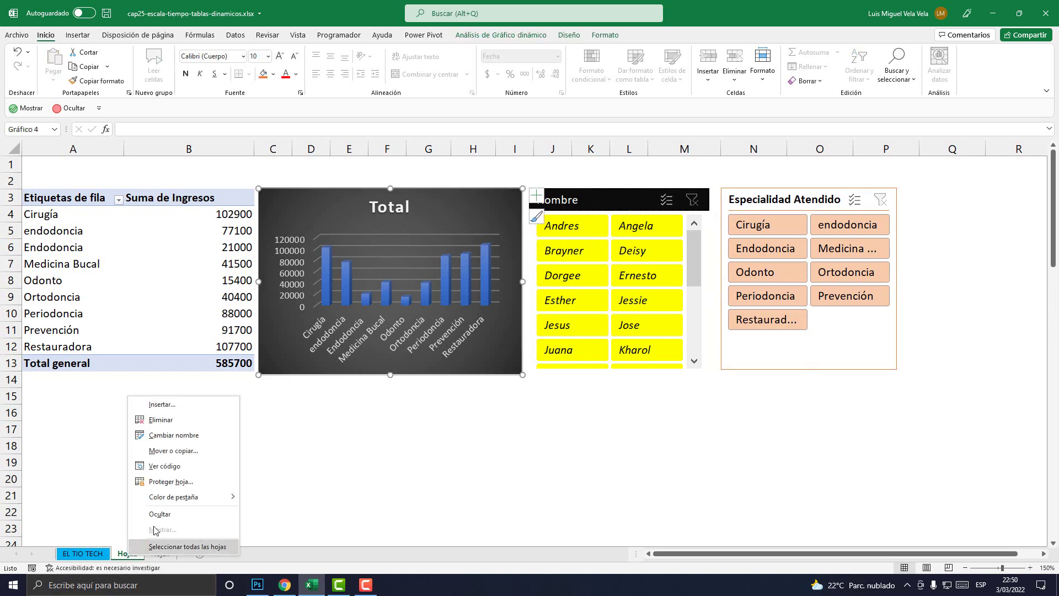
click(161, 420)
click(504, 327)
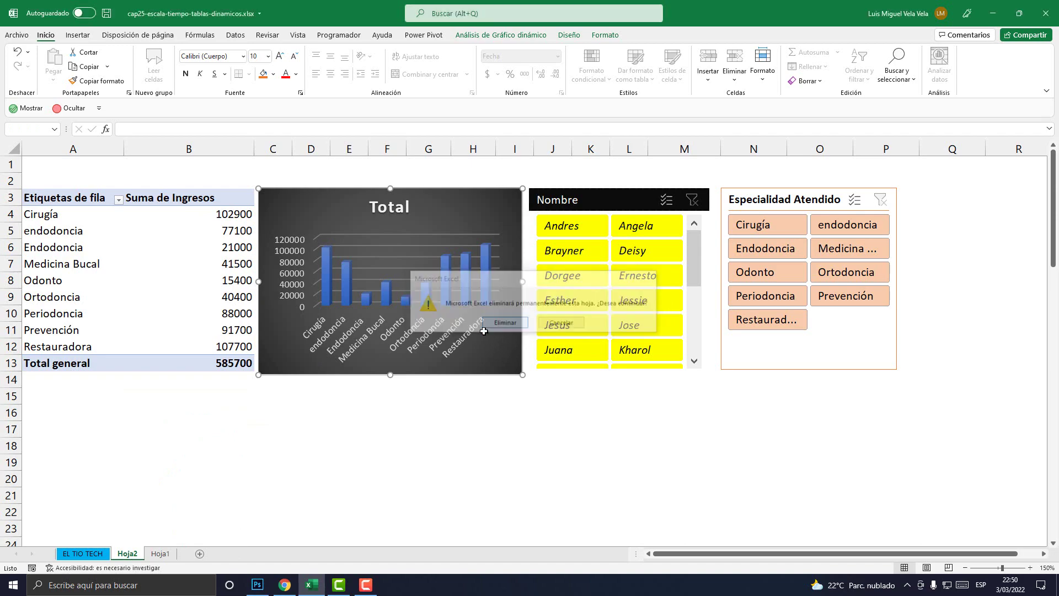
scroll(371, 445, down, 2)
scroll(368, 450, up, 2)
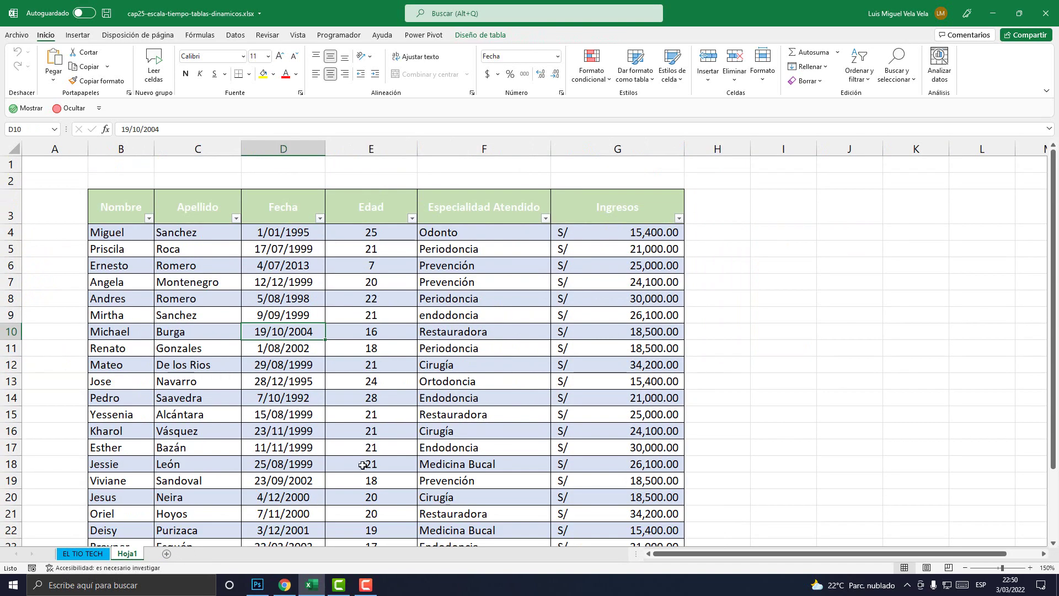
mouse_move(122, 207)
mouse_down()
mouse_move(629, 591)
mouse_move(607, 529)
mouse_up()
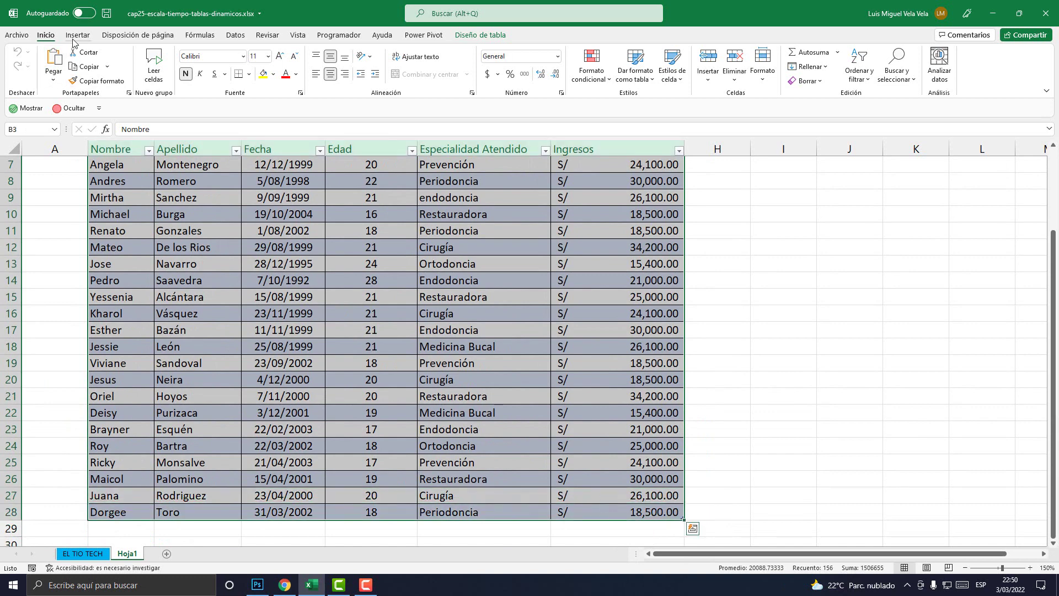
scroll(201, 175, up, 2)
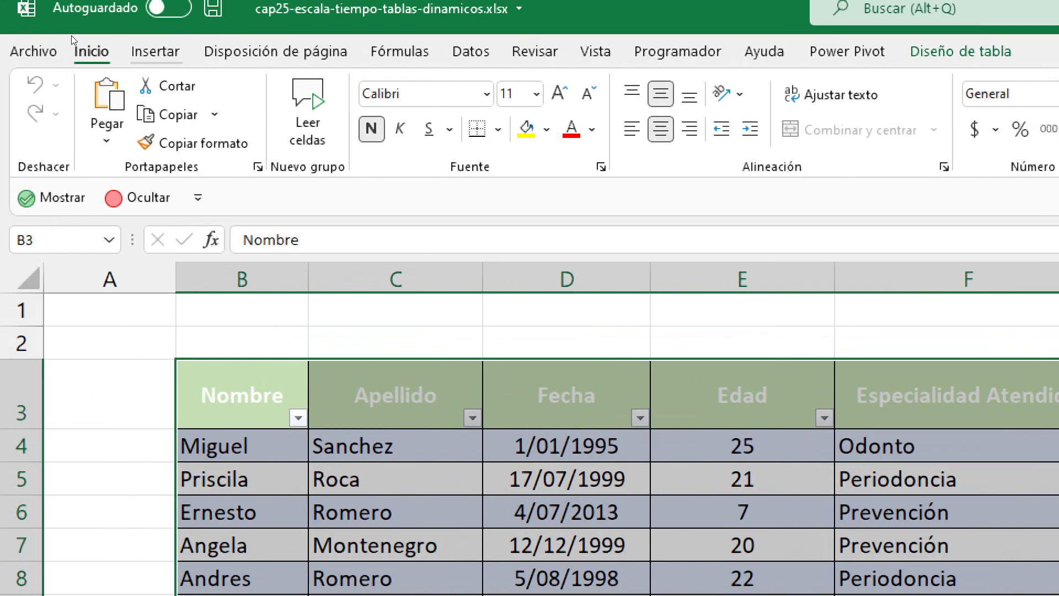
- Build a new-sheet pivot table summing Ingresos by Especialidad Atendido, totaling 585700
click(69, 35)
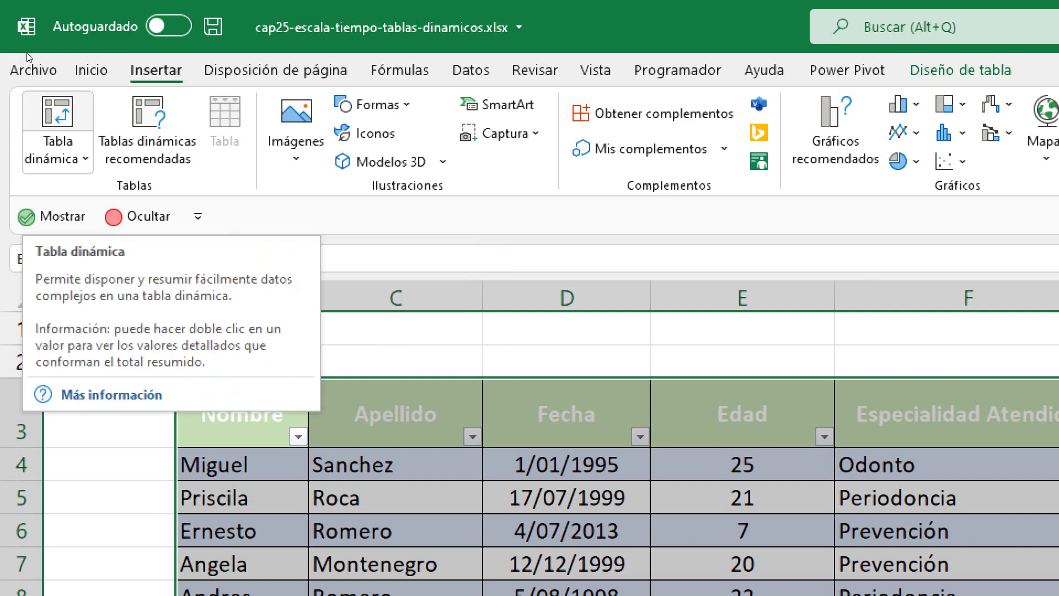
click(58, 118)
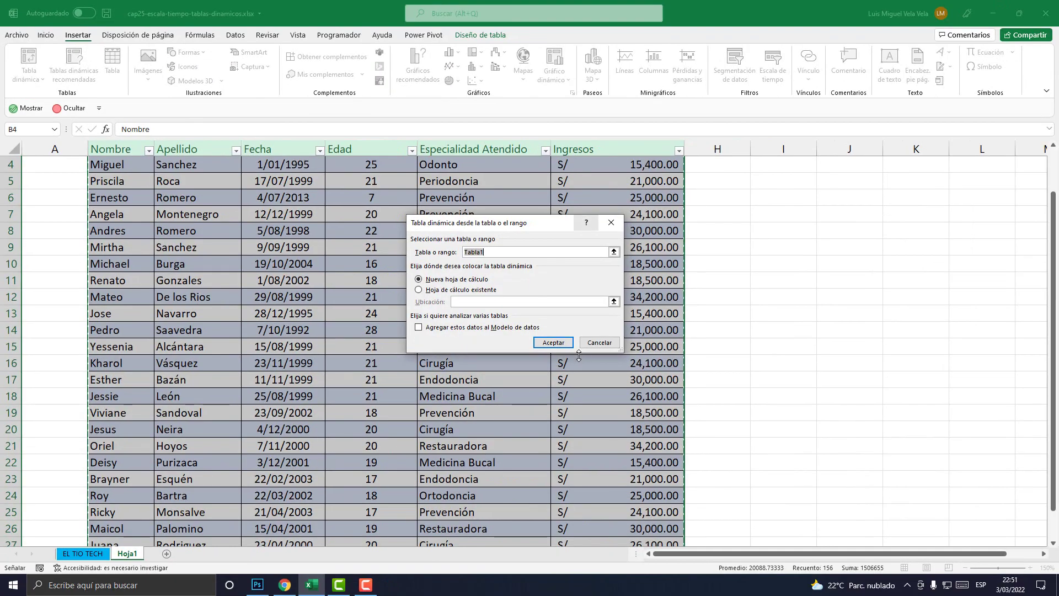
click(553, 342)
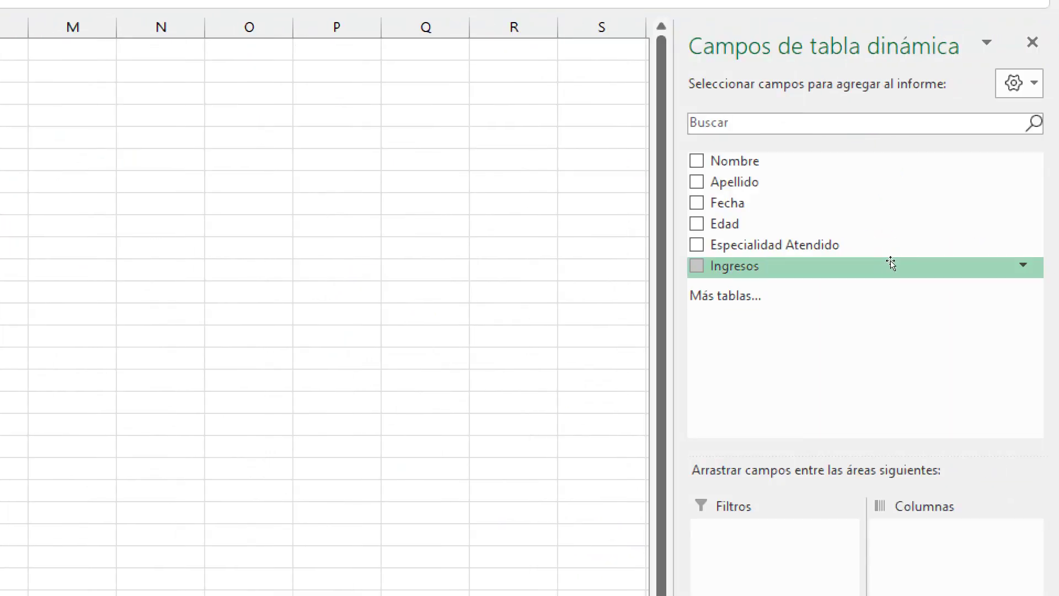
drag(974, 265, 998, 282)
drag(936, 304, 1017, 485)
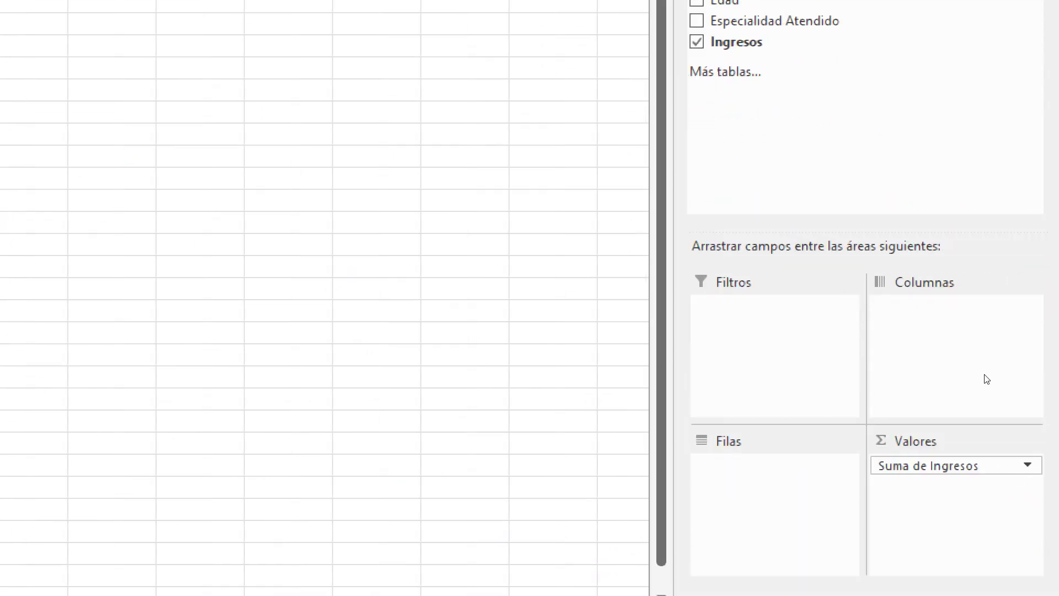
mouse_move(933, 309)
mouse_down()
mouse_move(913, 527)
mouse_move(893, 486)
mouse_up()
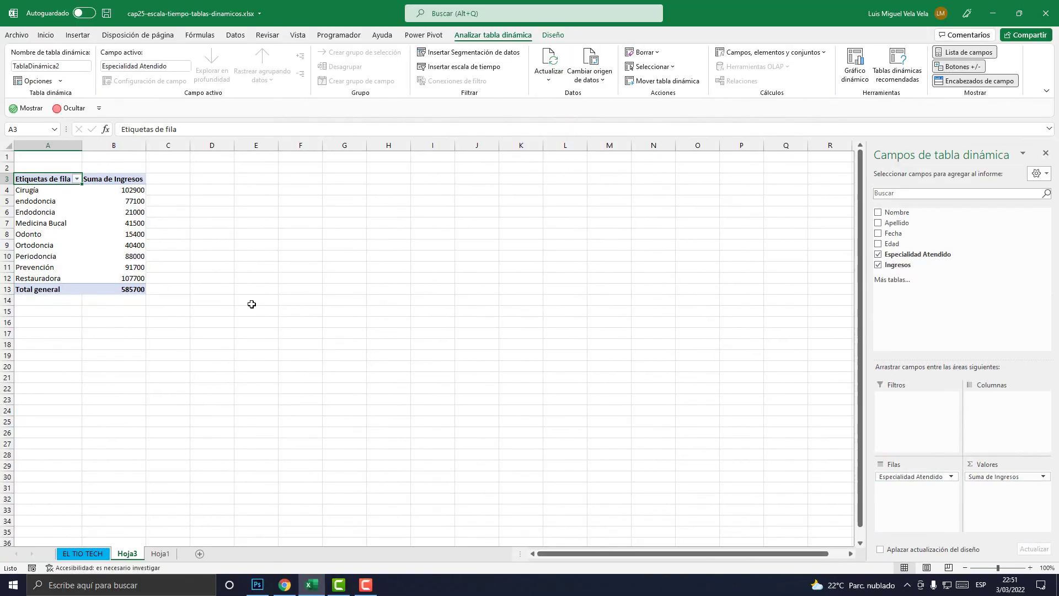
- Zoom in on the Hoja3 pivot table and select a specialty row
click(1029, 568)
click(1029, 567)
click(1029, 567)
click(1029, 567)
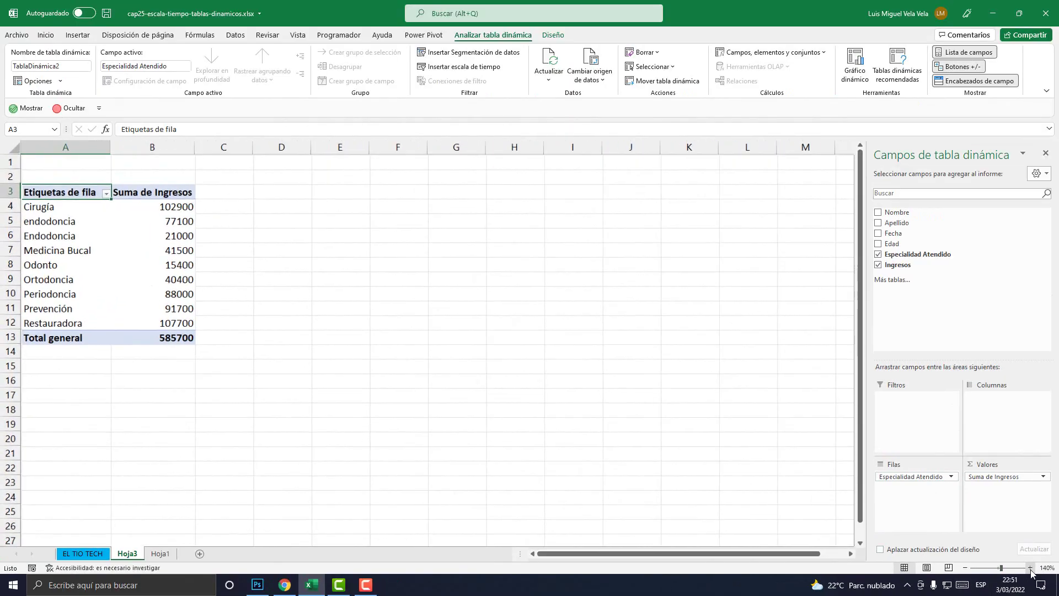
click(1030, 567)
click(1030, 567)
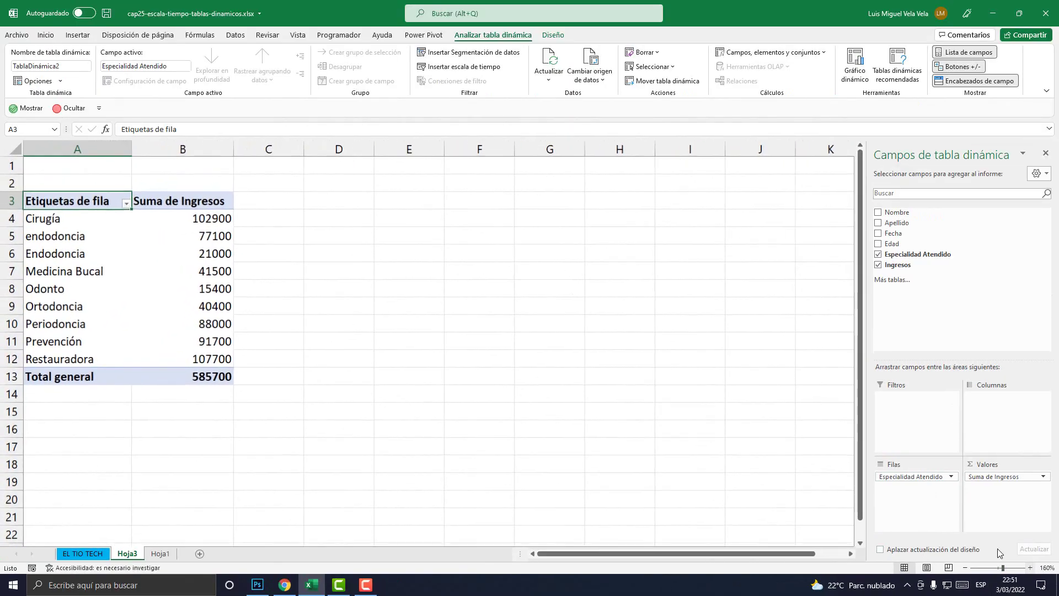
click(52, 224)
click(91, 244)
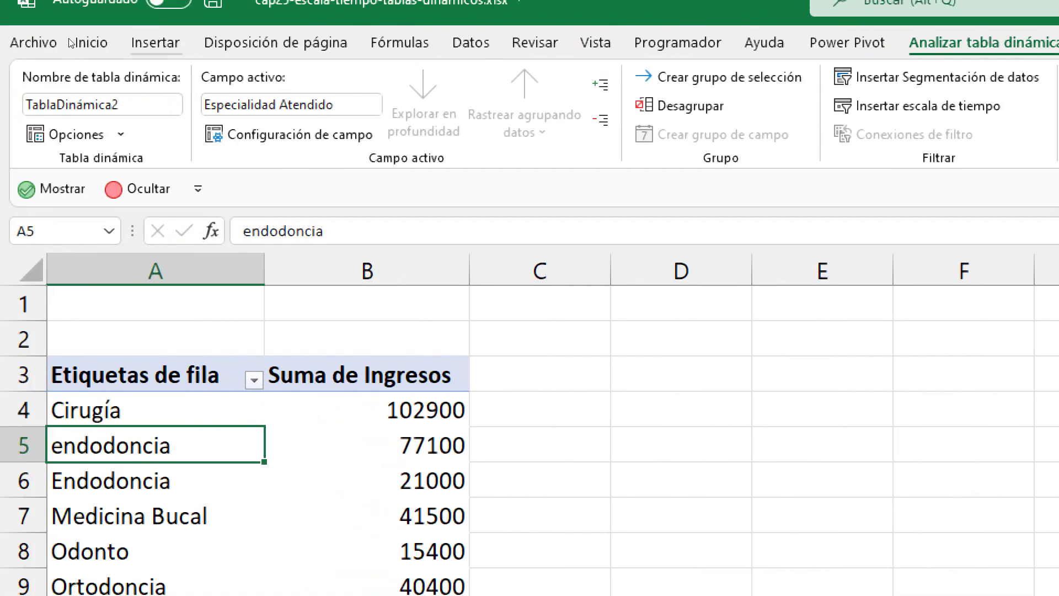
- Insert a 3D clustered column pivot chart and hide all its field buttons
click(79, 35)
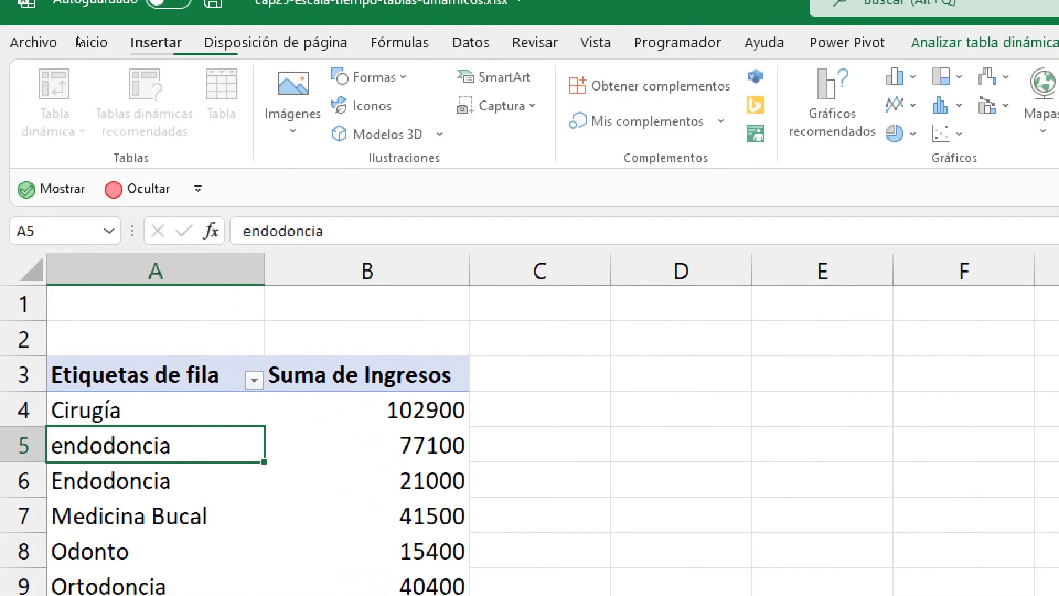
key(Down)
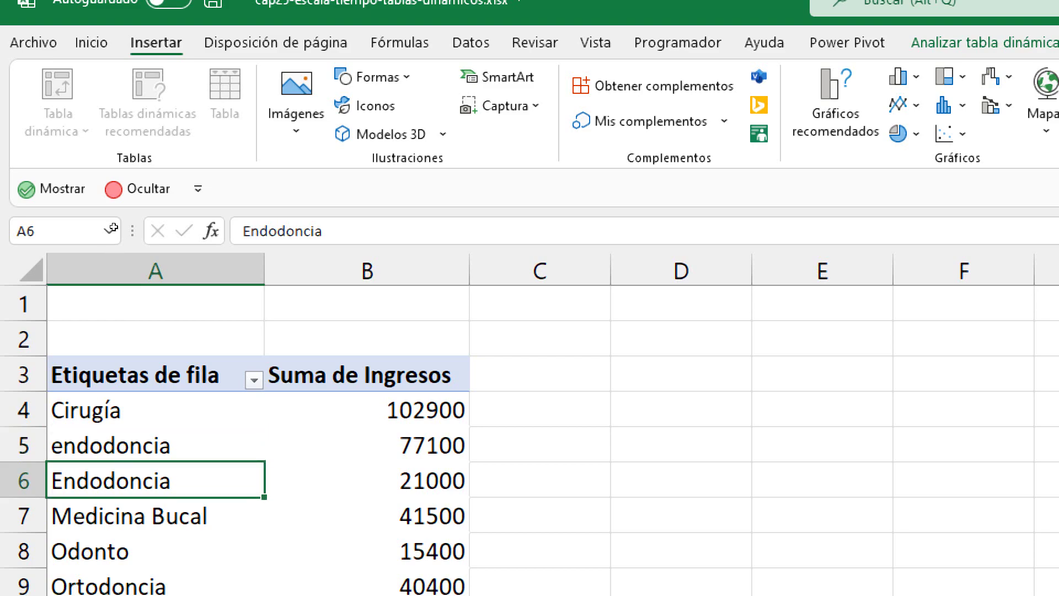
key(Up)
key(Up)
key(Down)
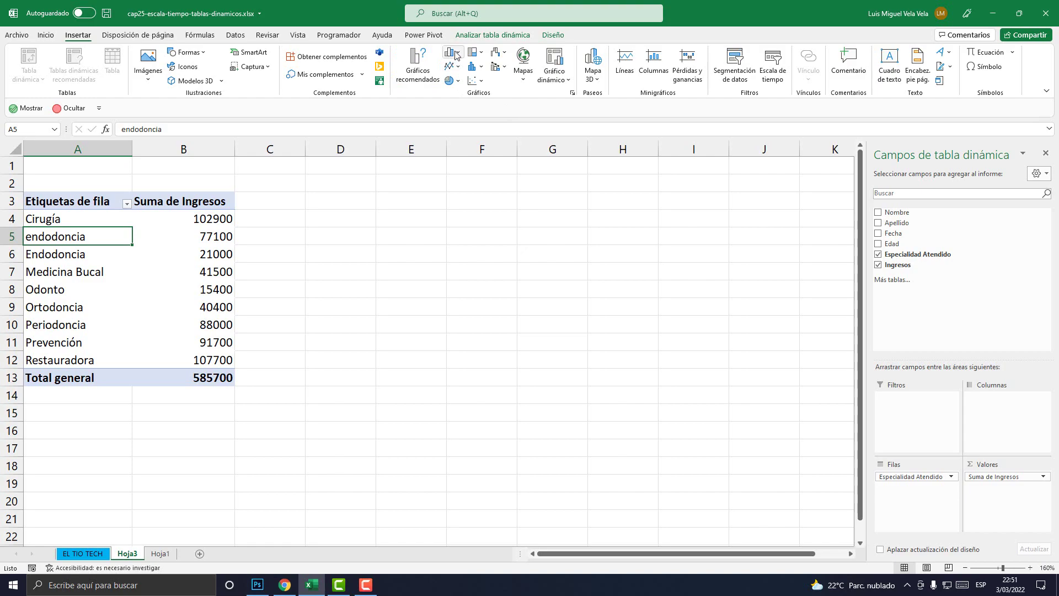
click(455, 54)
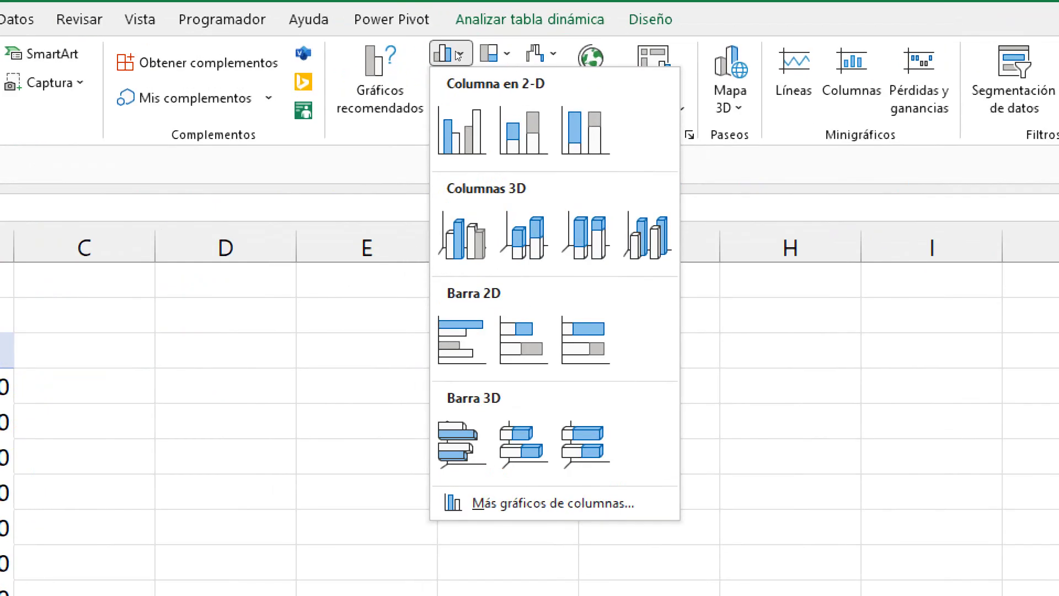
click(456, 55)
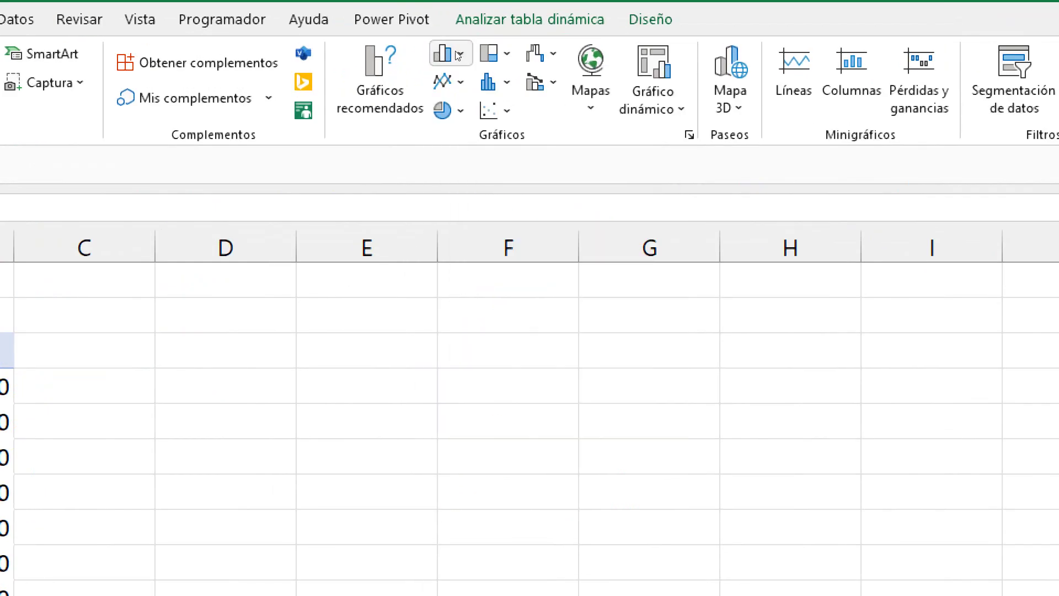
click(455, 54)
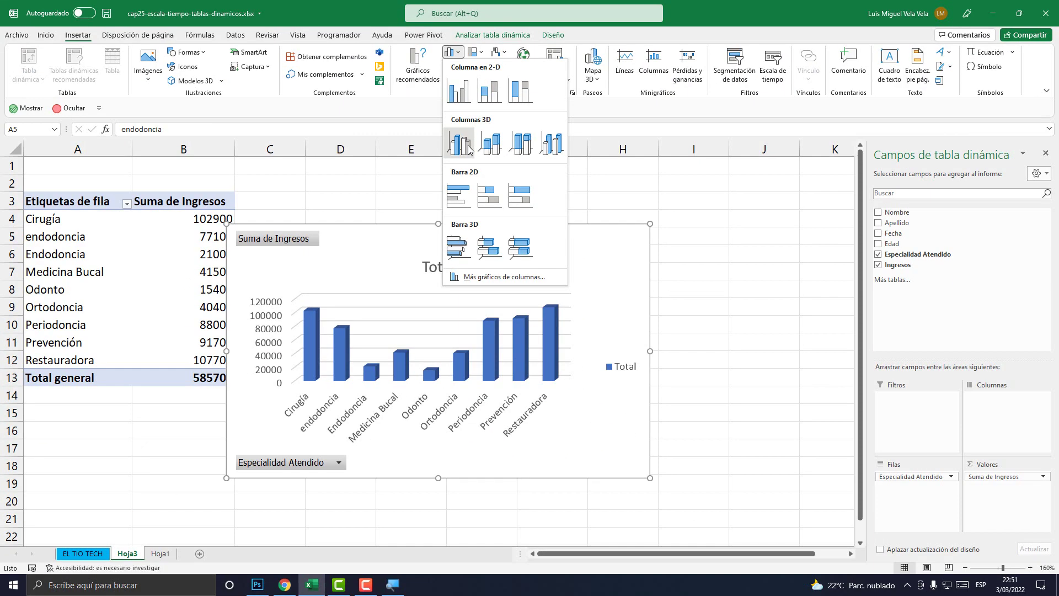
click(462, 234)
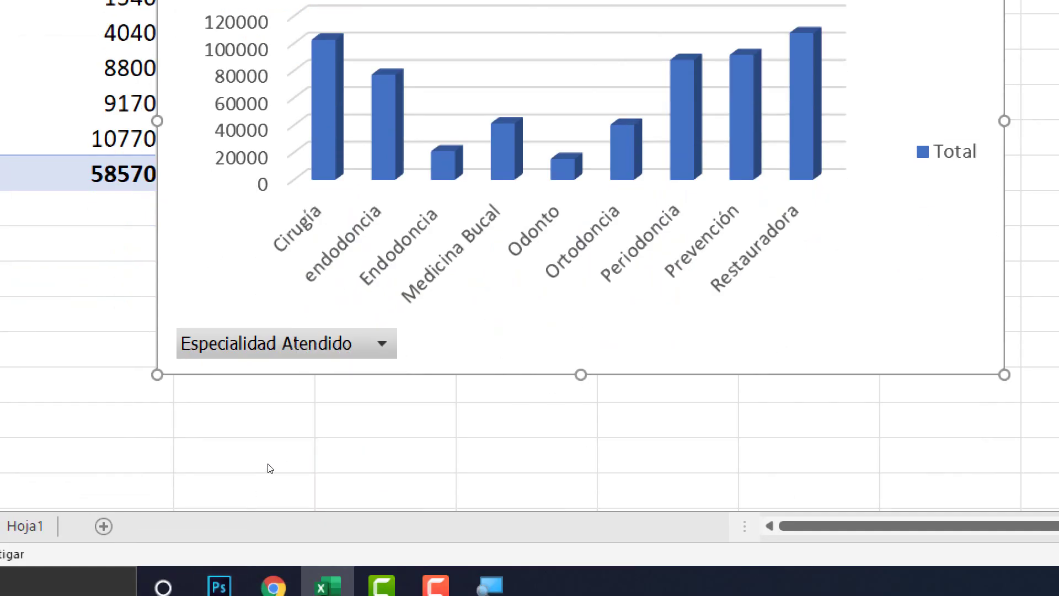
right_click(248, 345)
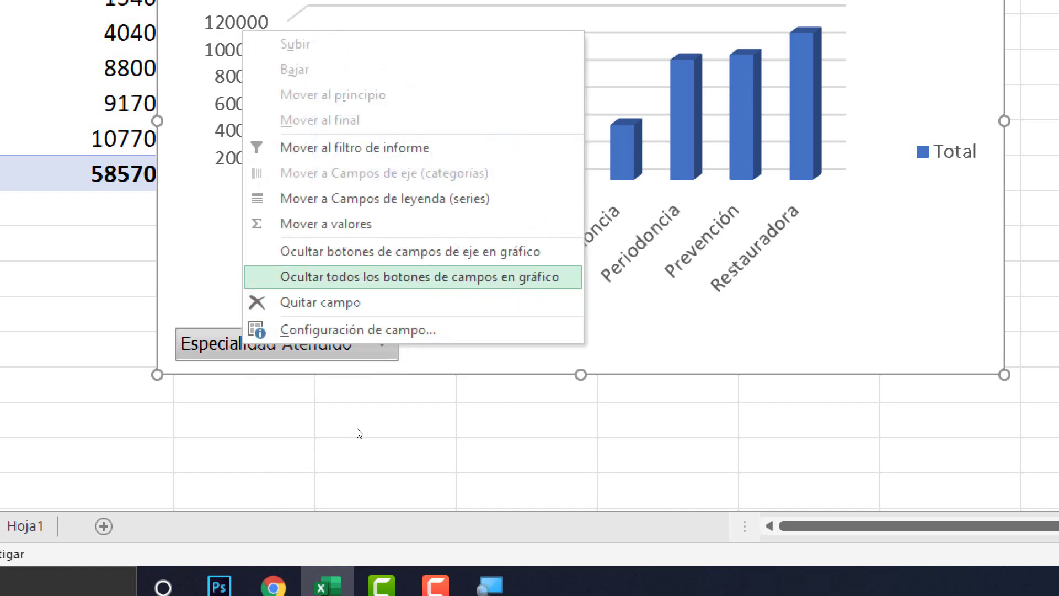
key(Return)
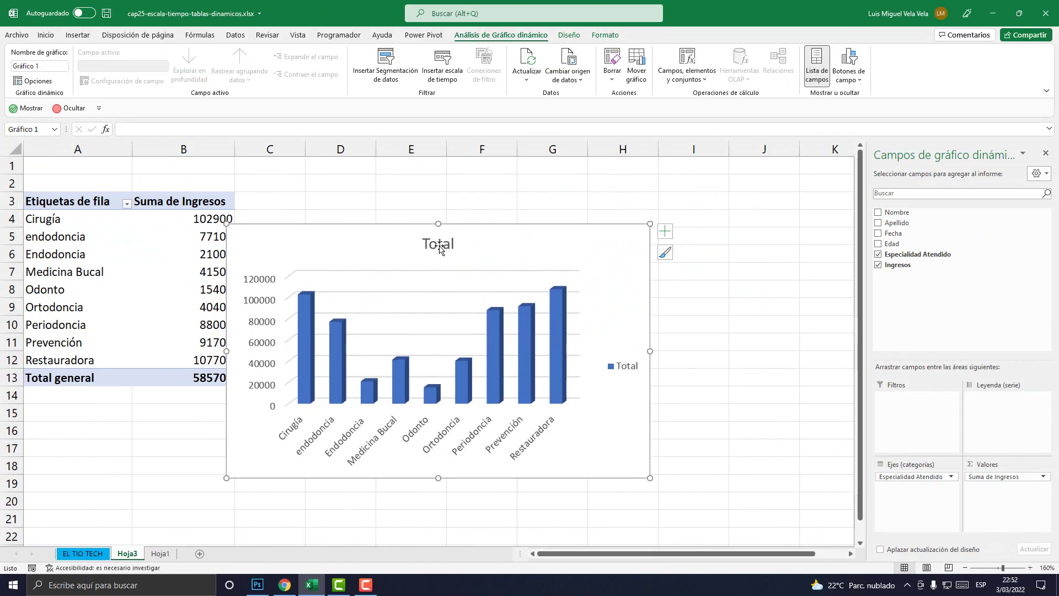
- Delete the chart's Total title and its legend
click(439, 243)
key(Delete)
click(628, 348)
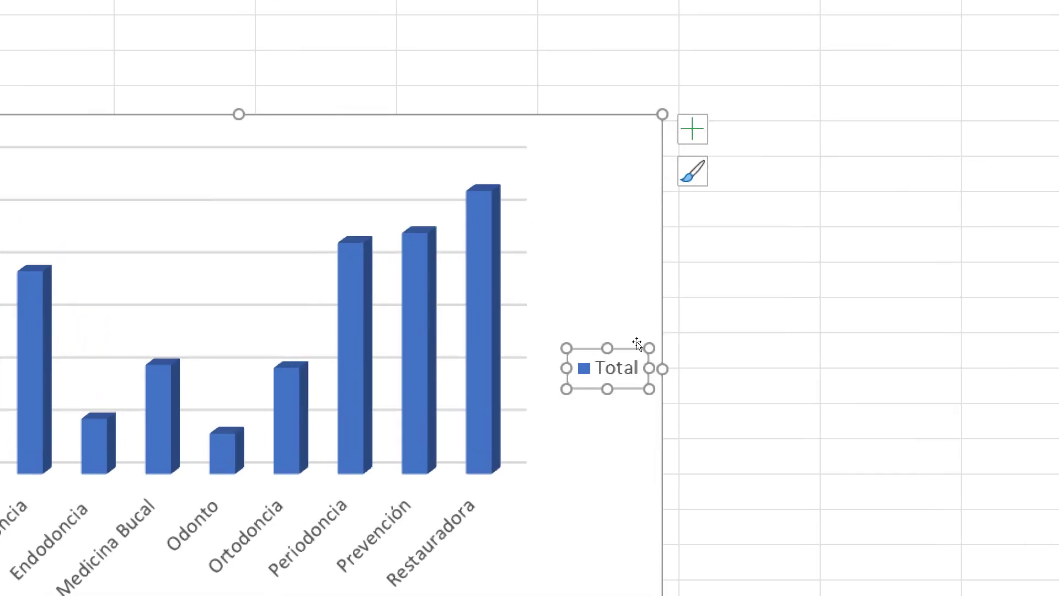
key(Delete)
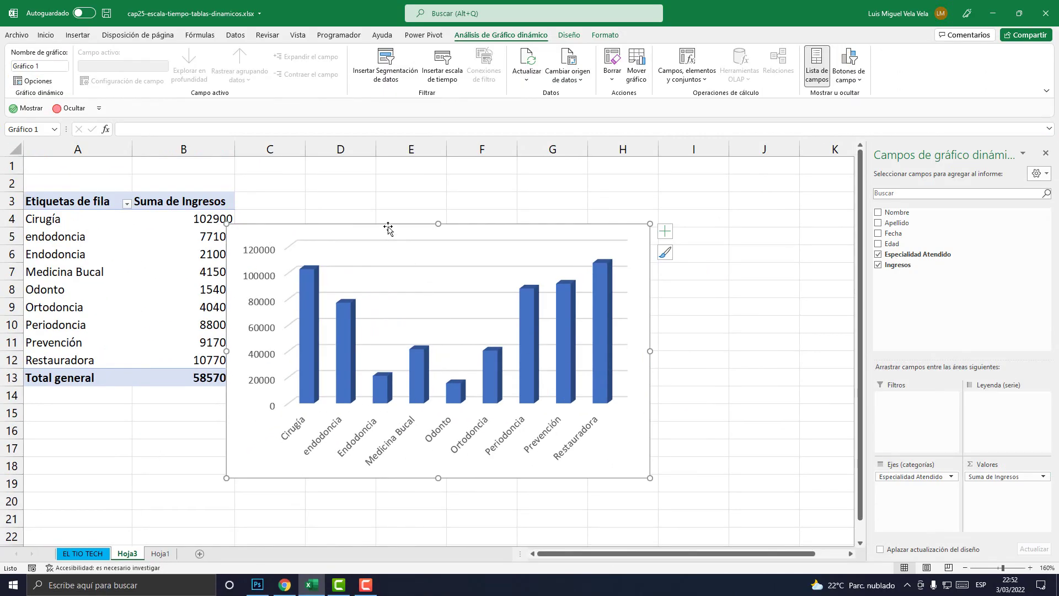
- Move the chart up beside the income table and shrink it narrower
drag(388, 227, 403, 197)
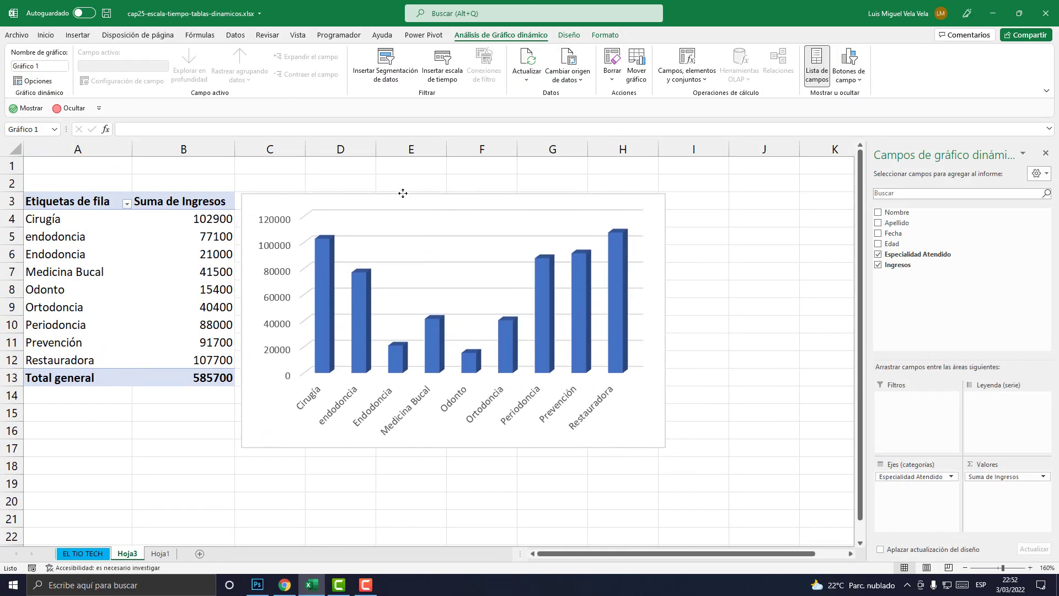
drag(666, 447, 597, 389)
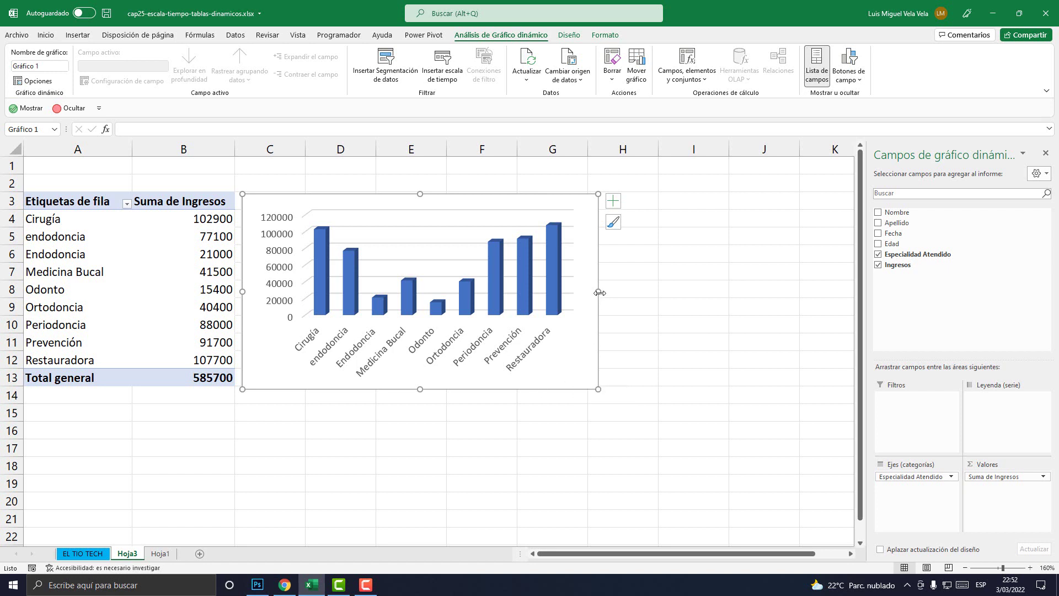
drag(600, 292, 562, 298)
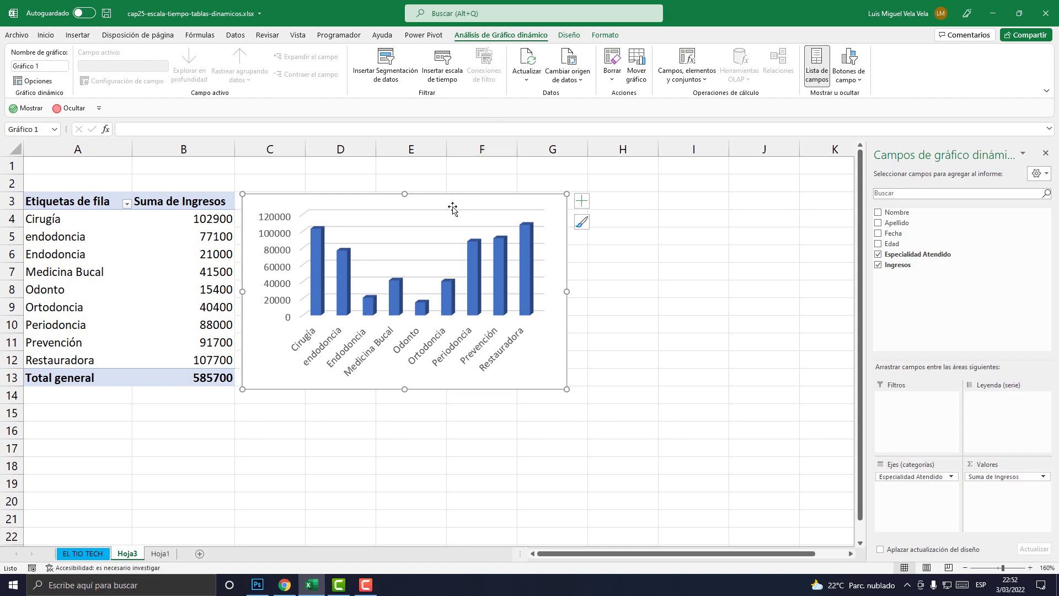
- Insert Nombre and Especialidad Atendido slicers for the pivot chart
click(182, 254)
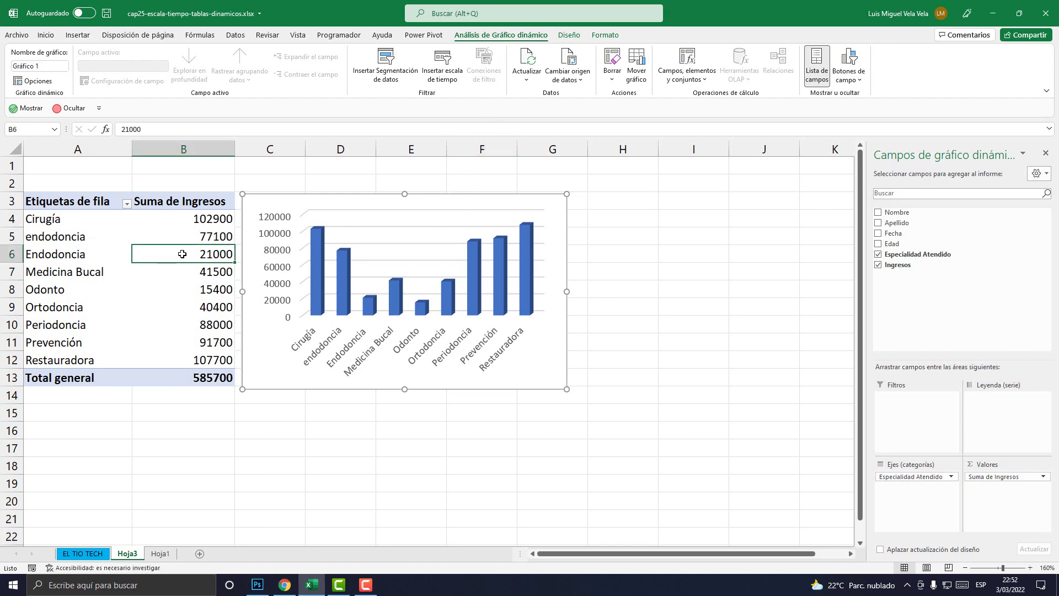
click(421, 202)
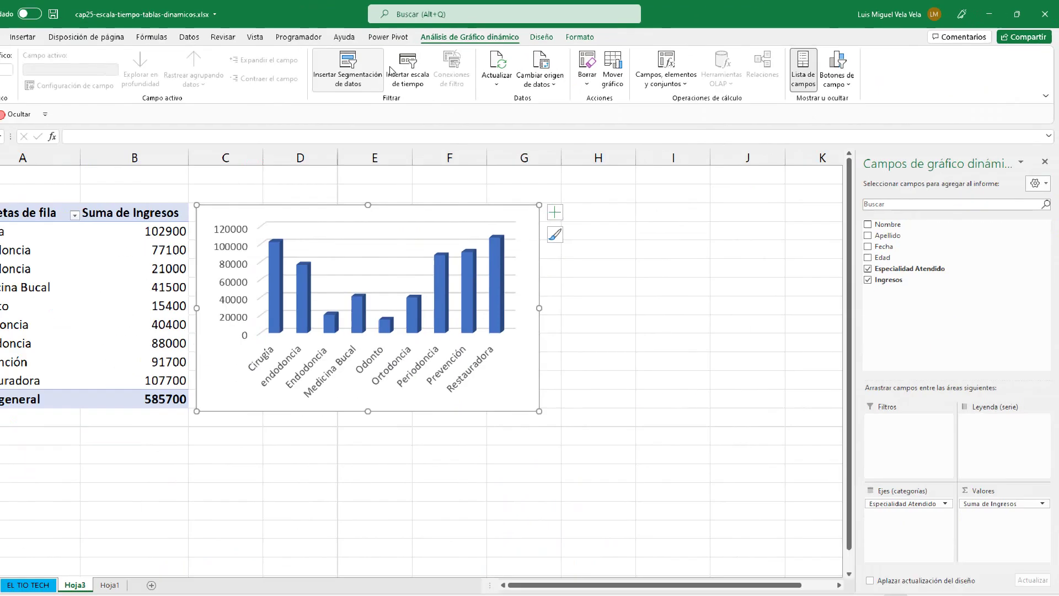
click(263, 132)
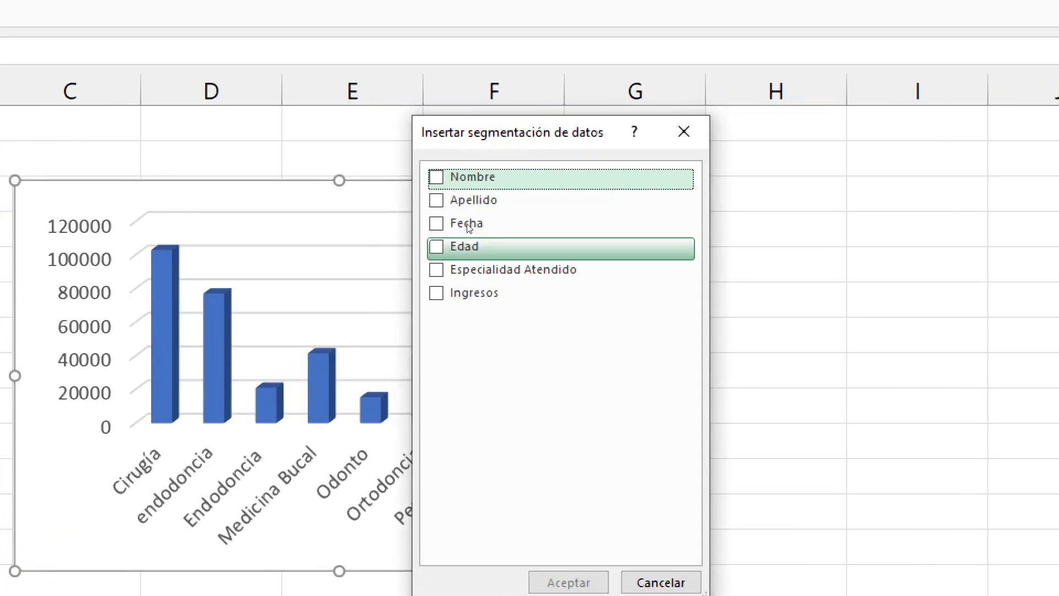
click(458, 238)
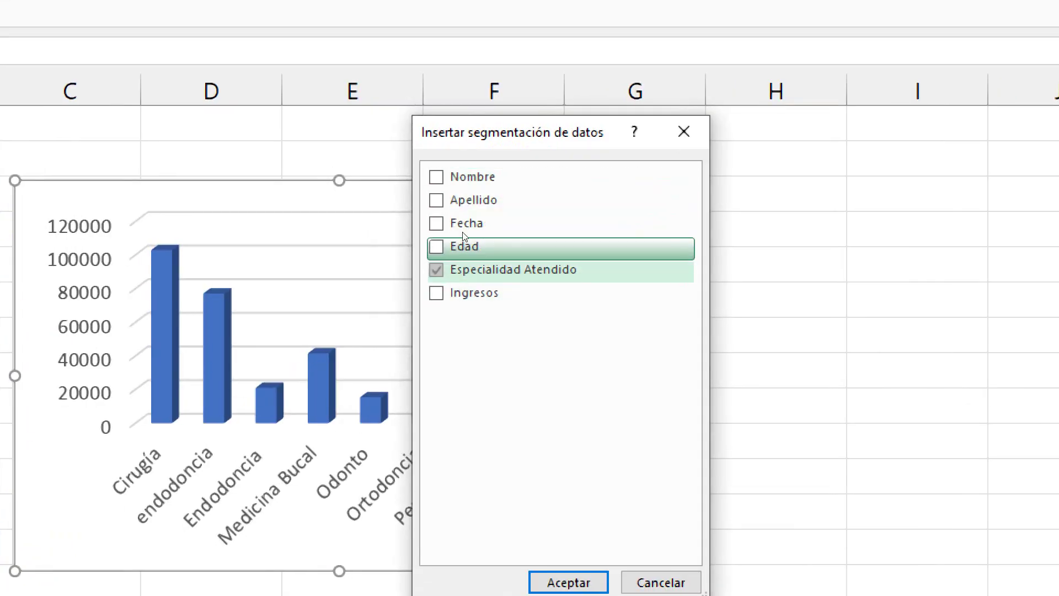
click(457, 242)
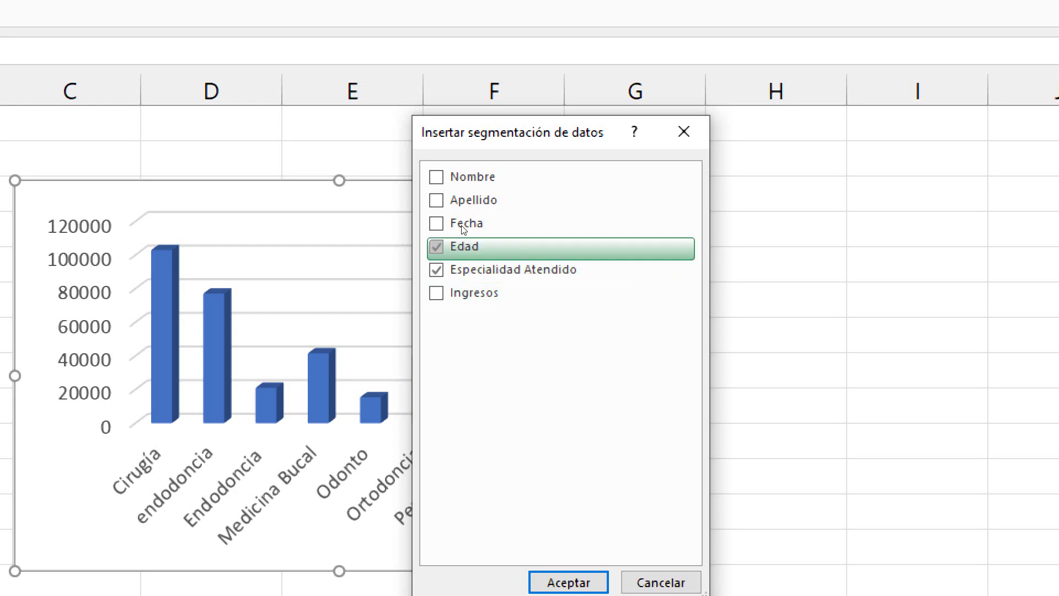
click(435, 177)
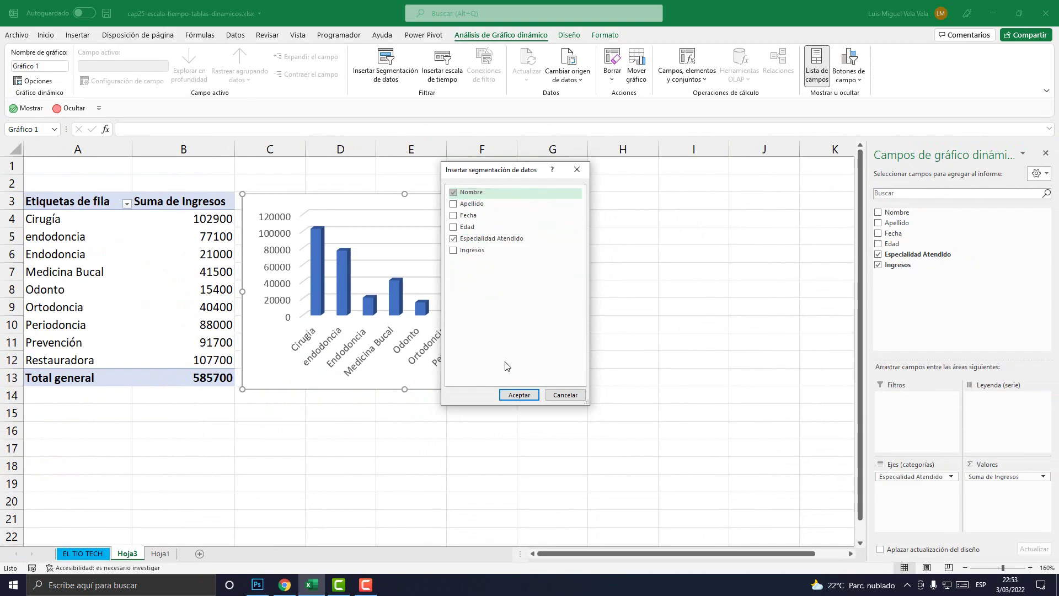
click(519, 394)
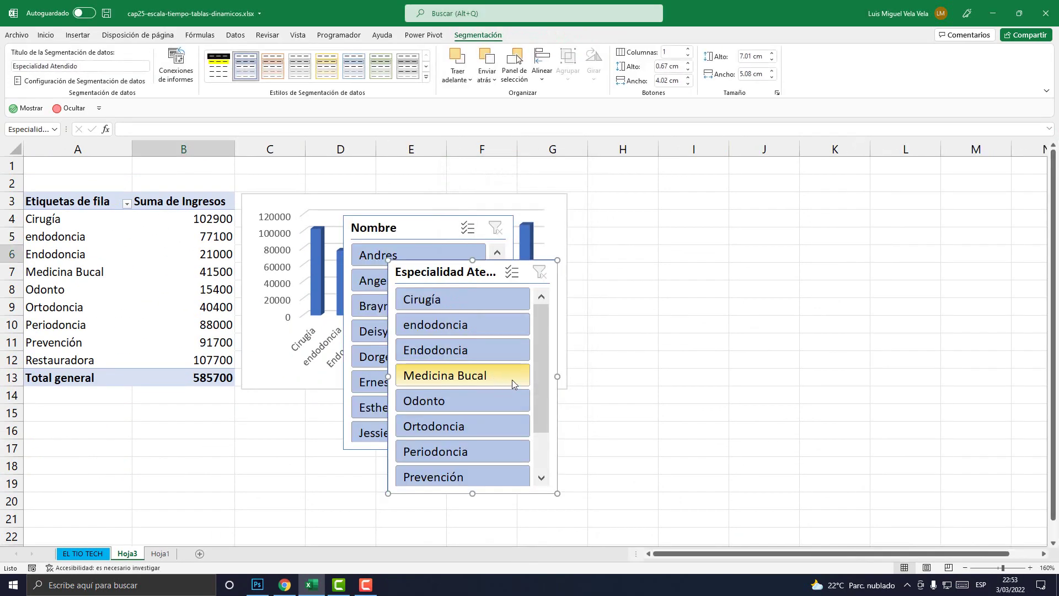
- Place both slicers side by side right of the chart, shortened to matching heights
drag(486, 270, 809, 220)
drag(442, 227, 670, 204)
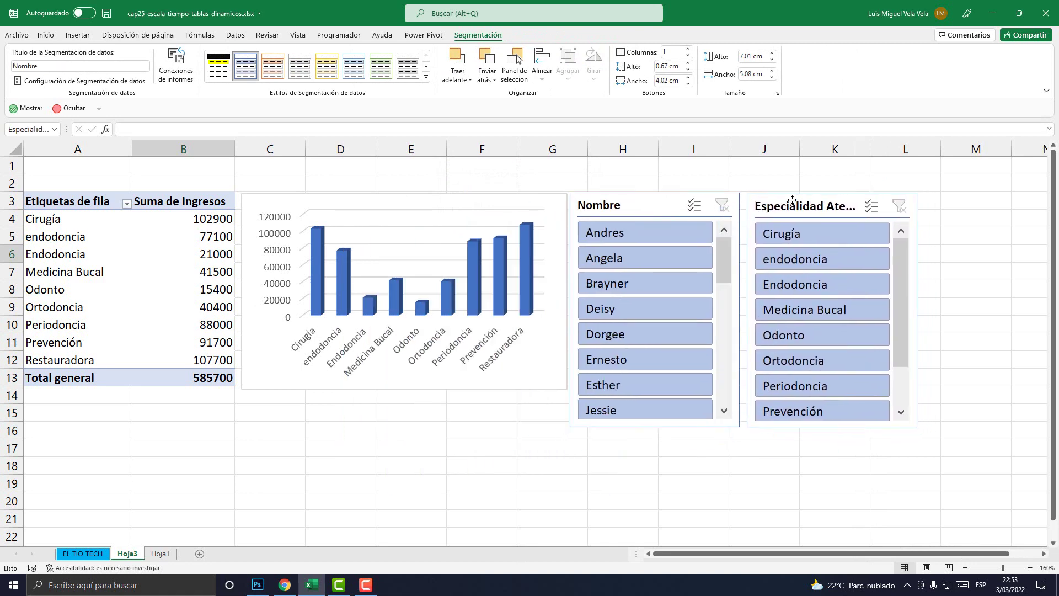
drag(765, 215, 794, 201)
click(650, 422)
drag(654, 426, 644, 391)
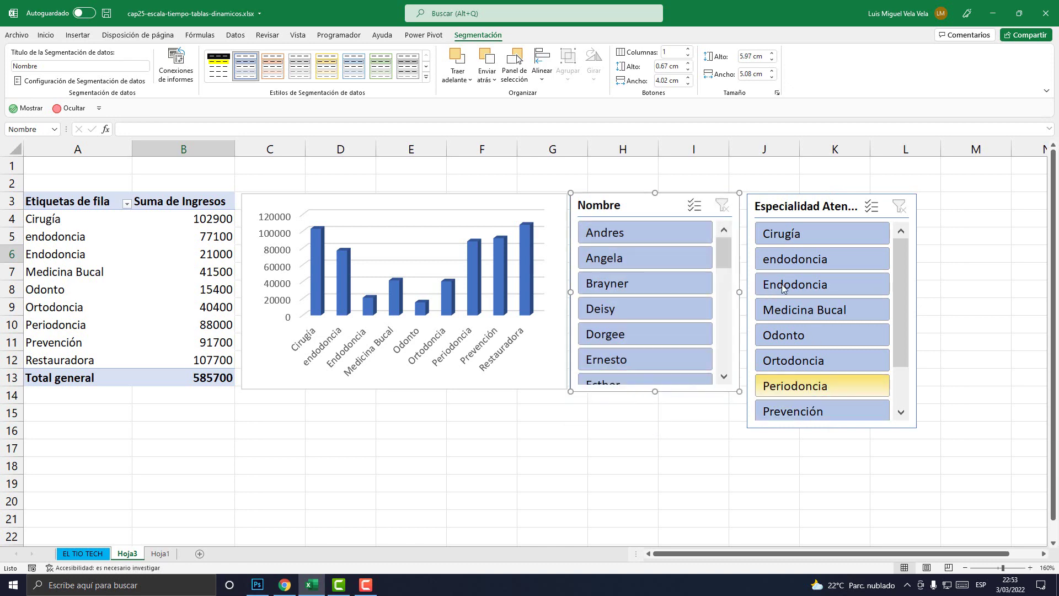
drag(811, 213, 808, 211)
drag(829, 426, 823, 391)
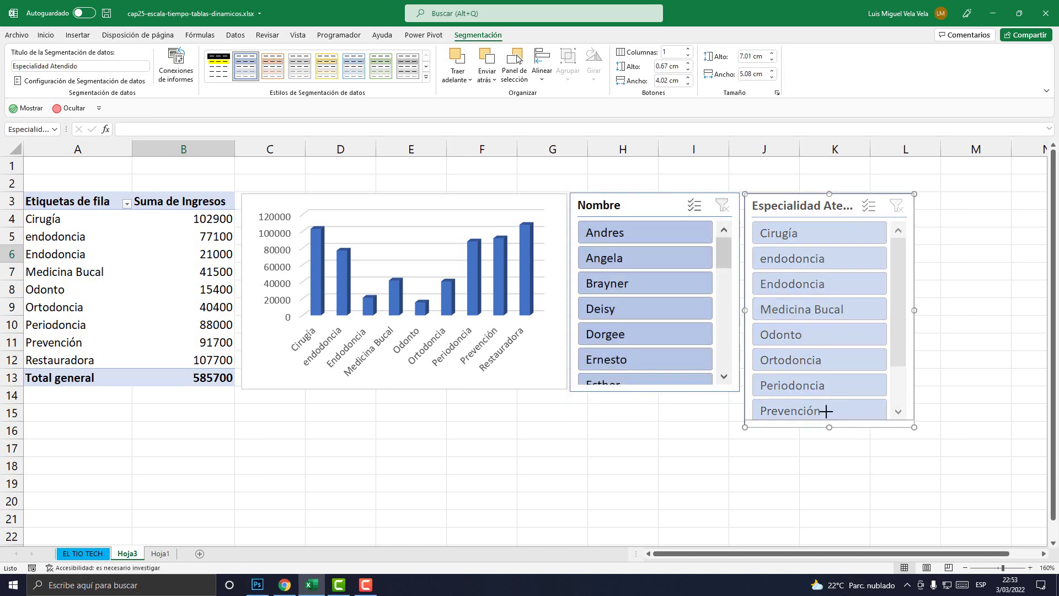
click(719, 436)
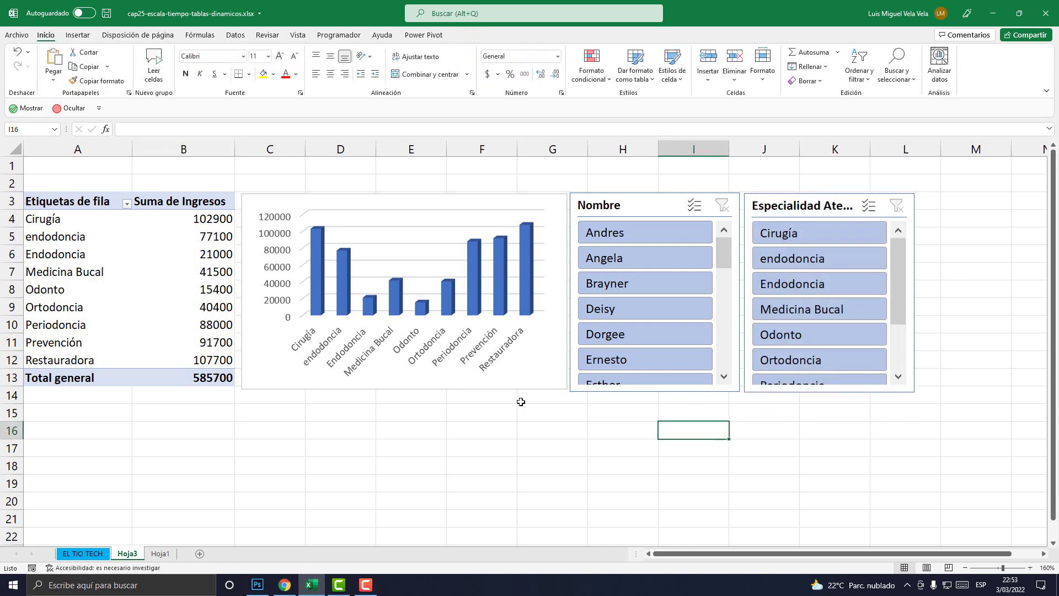
- Bring up the Insertar escala de tiempo dialog for the Hoja3 pivot chart
click(191, 274)
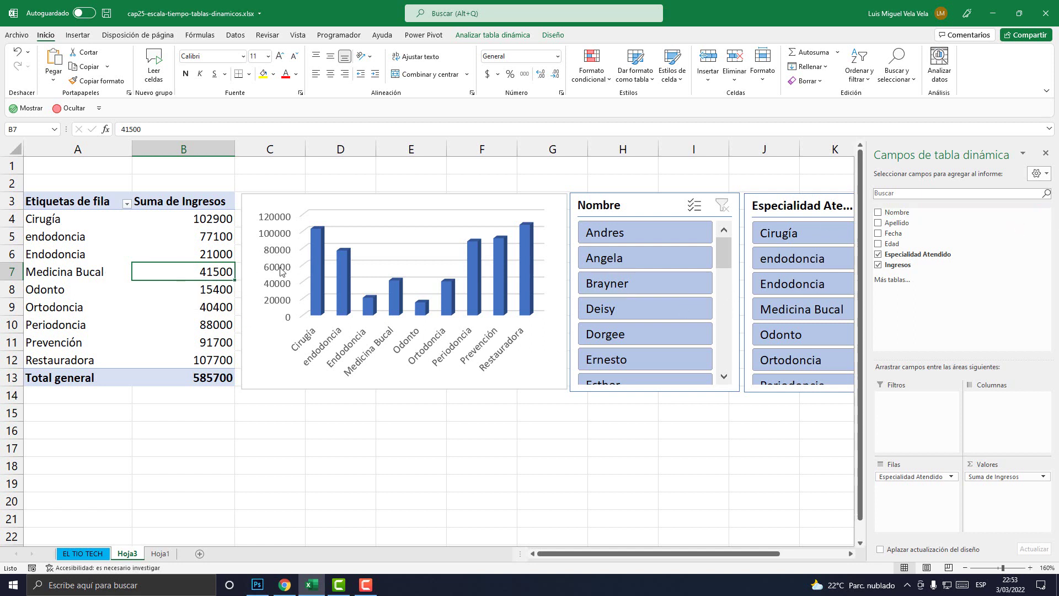
click(95, 274)
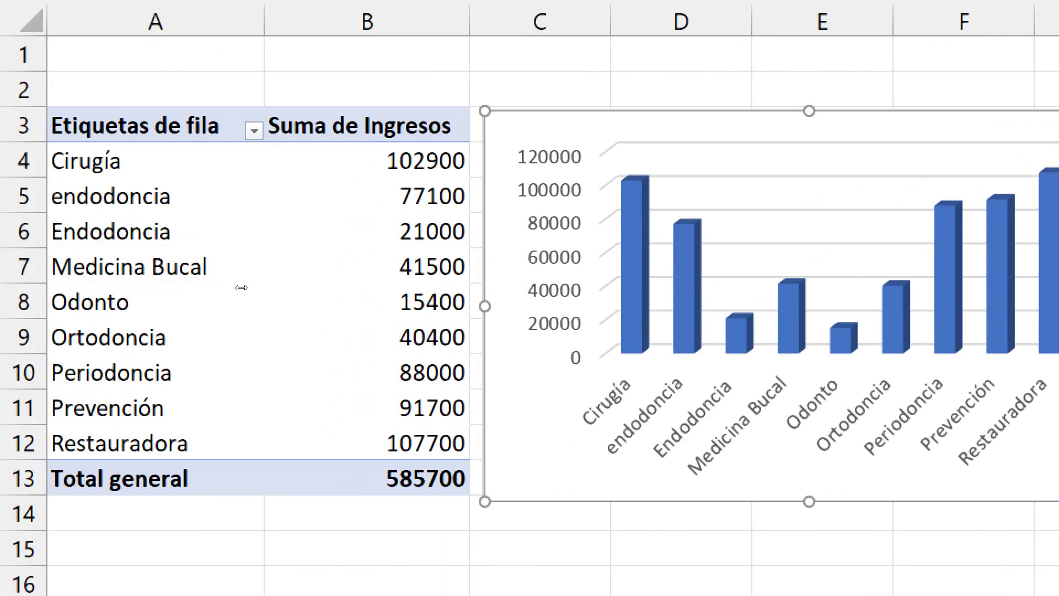
click(137, 285)
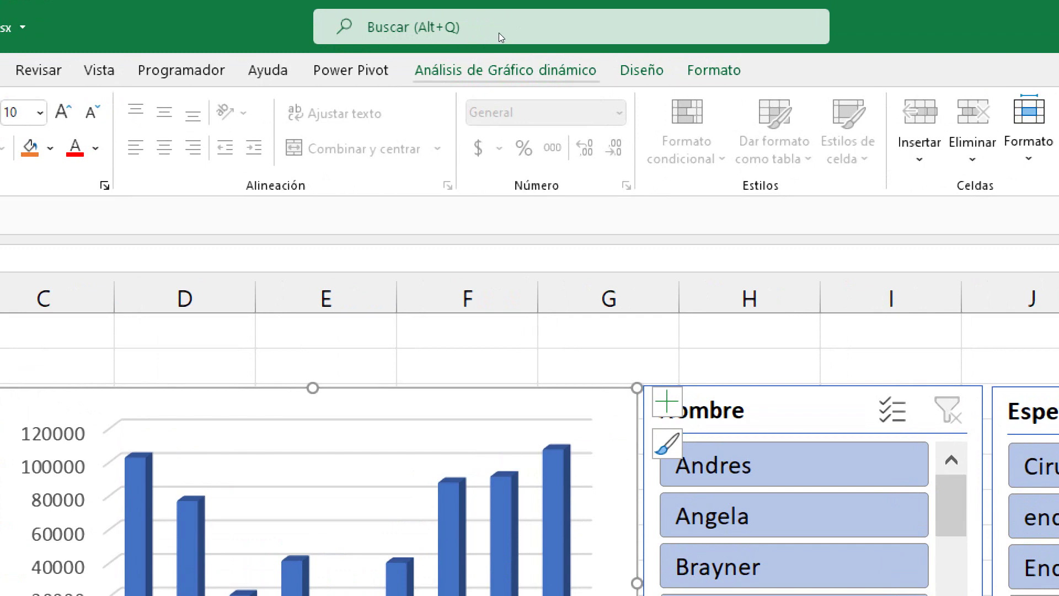
click(499, 70)
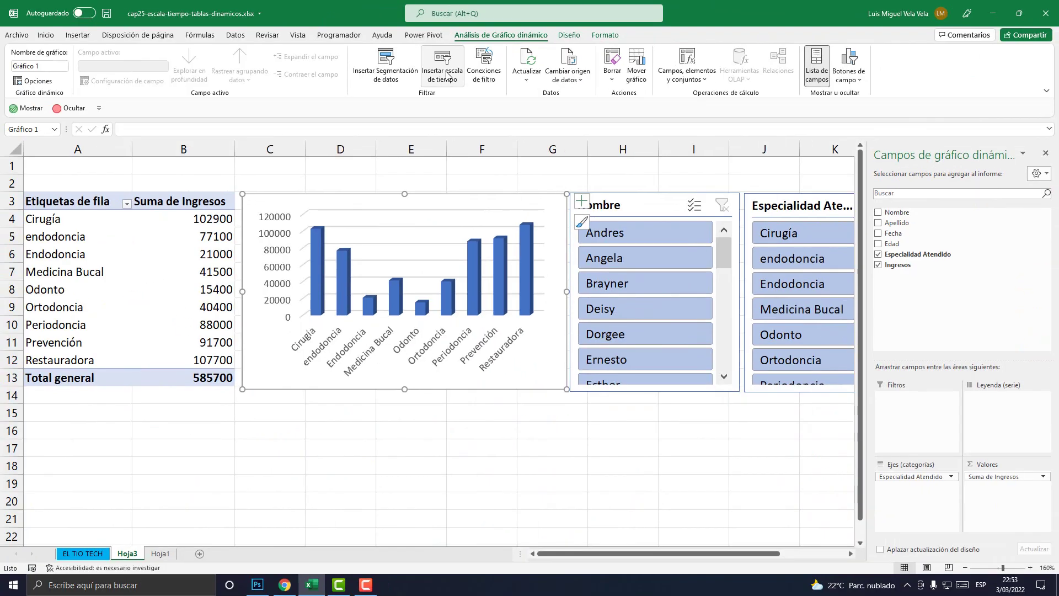
click(447, 76)
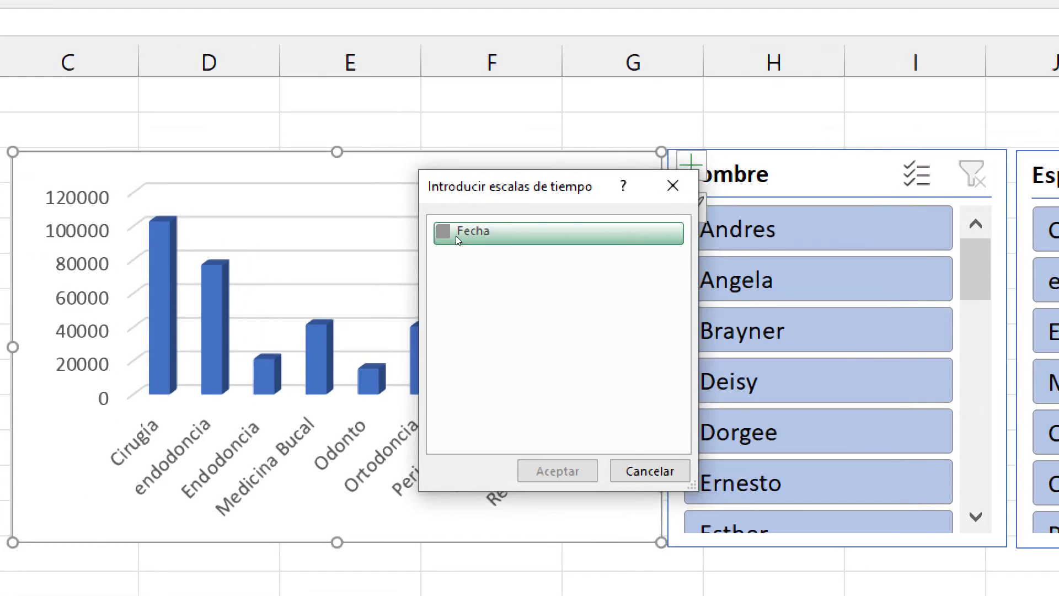
- Insert a Fecha timeline and position it below the pivot chart
click(456, 236)
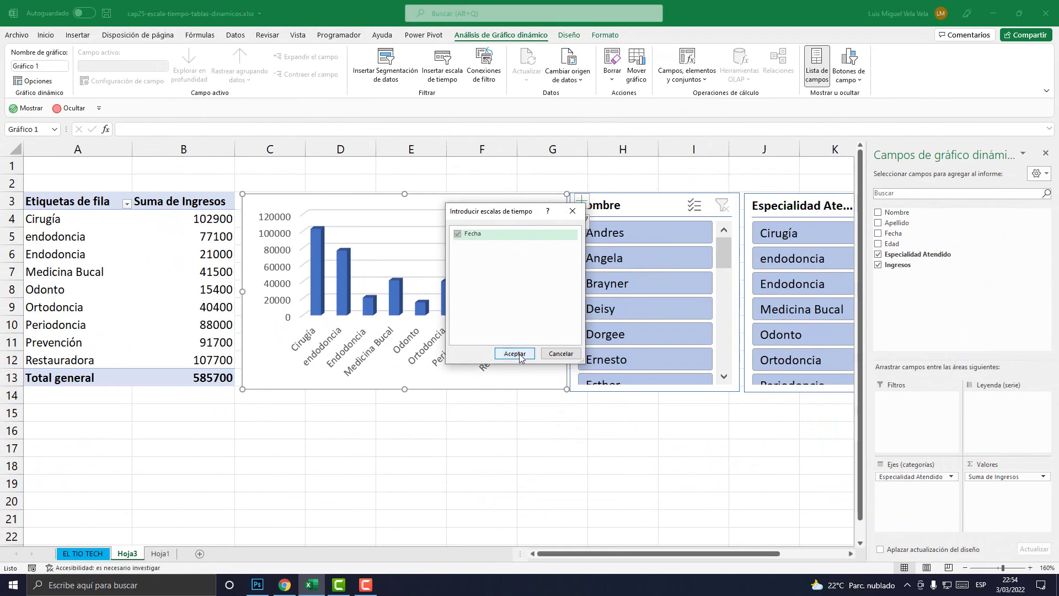
click(519, 354)
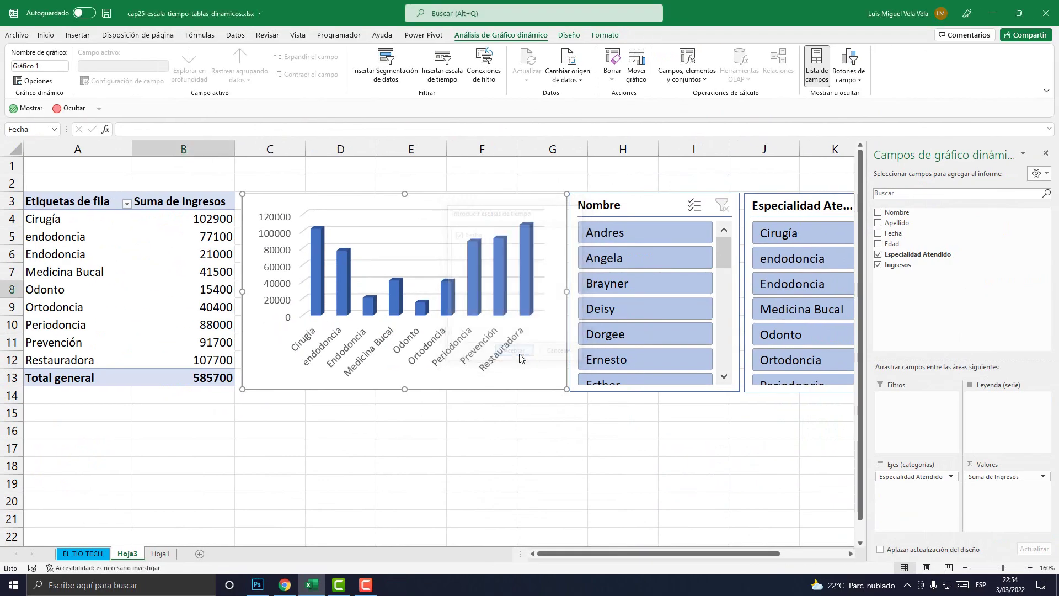
mouse_move(483, 307)
mouse_down()
mouse_move(528, 196)
mouse_move(429, 403)
mouse_up()
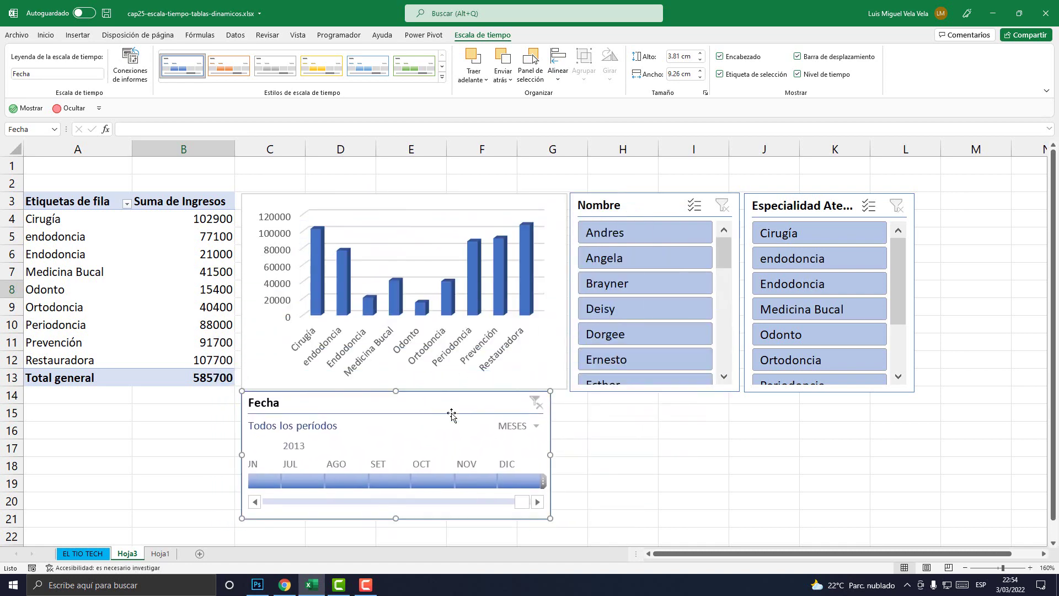
- Widen the Fecha timeline across chart and slicers, apply the dark yellow style, and tuck it under the chart
drag(550, 454, 915, 442)
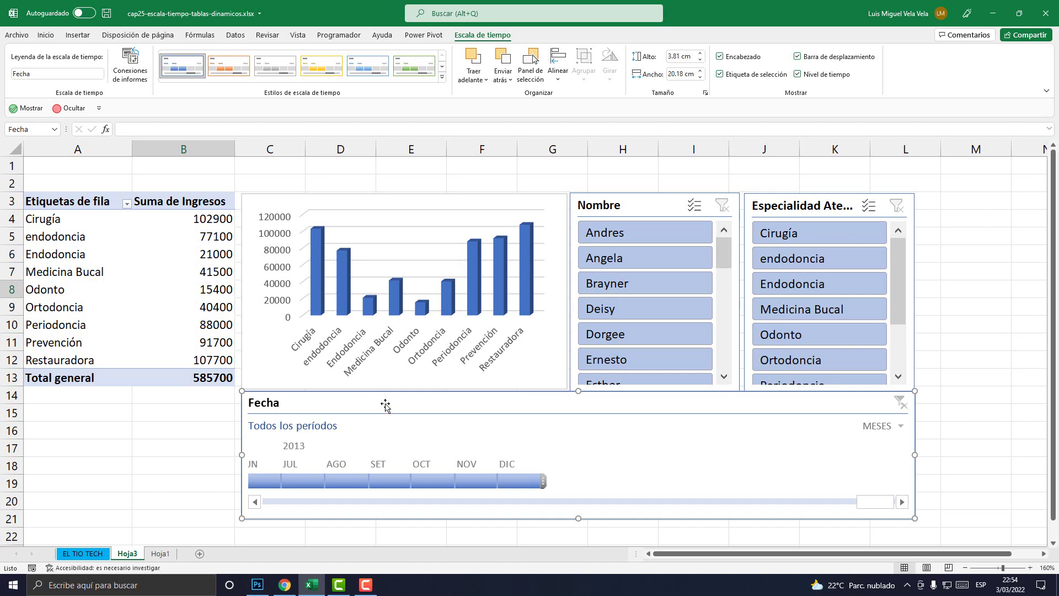
mouse_move(371, 401)
mouse_down()
mouse_move(386, 395)
mouse_move(385, 407)
mouse_up()
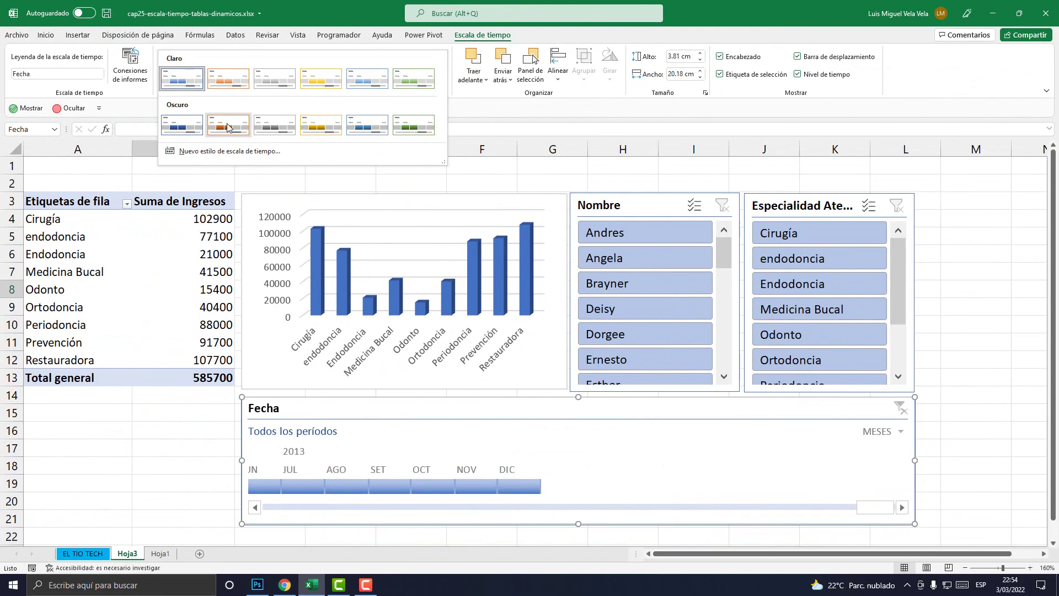
click(227, 128)
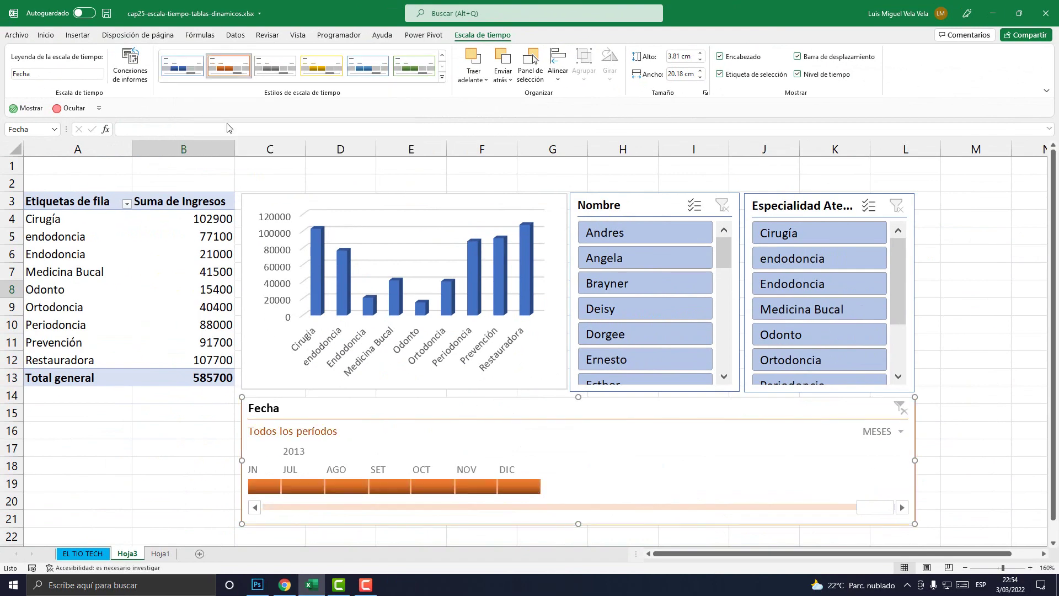
click(438, 83)
click(306, 117)
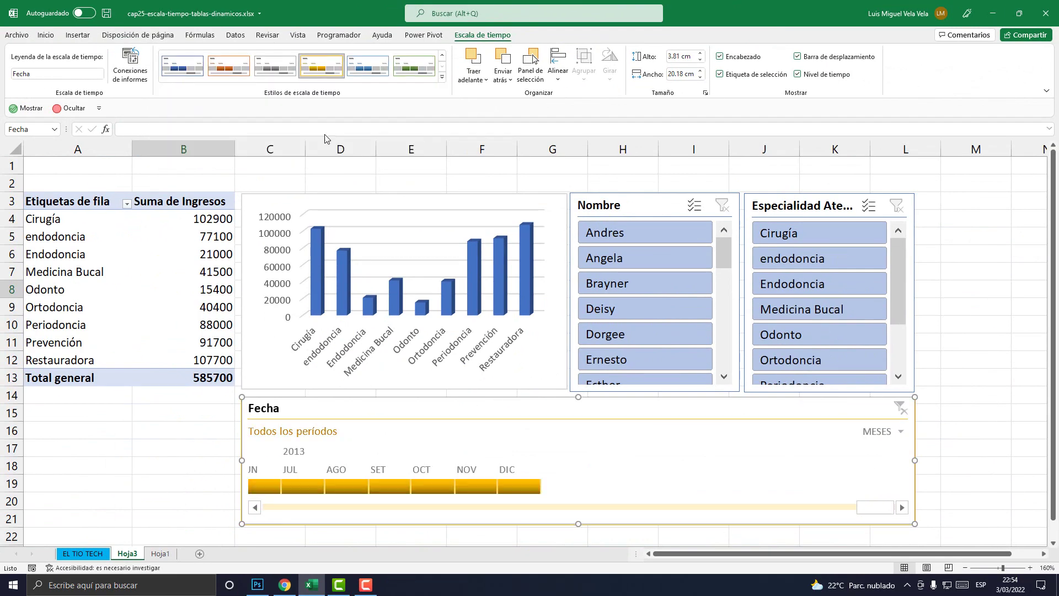
drag(424, 399, 423, 393)
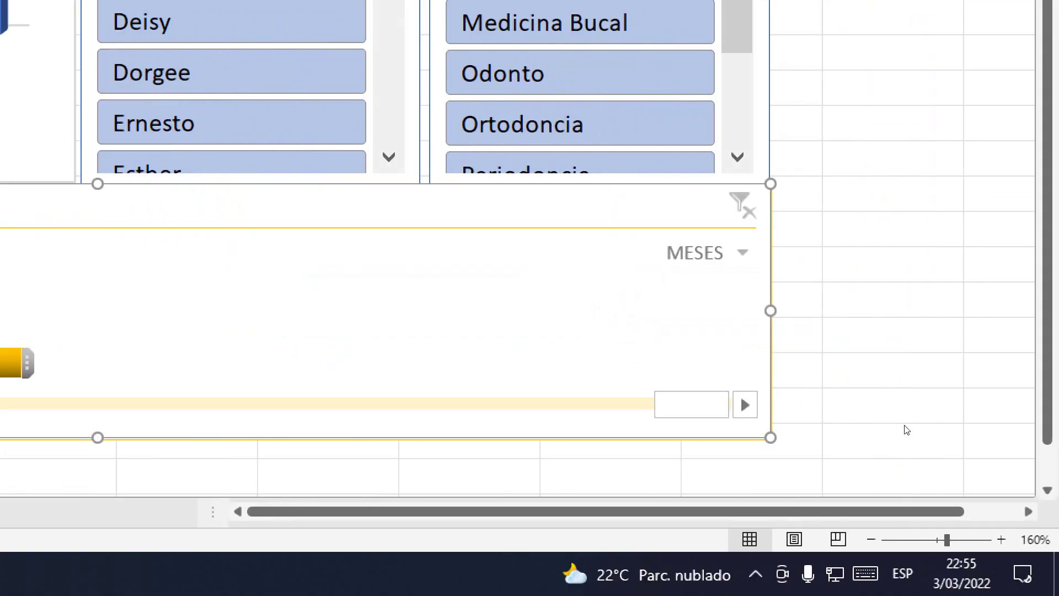
- Switch the Fecha timeline level from MESES to AÑOS, spanning 2000–2013
key(alt+Down)
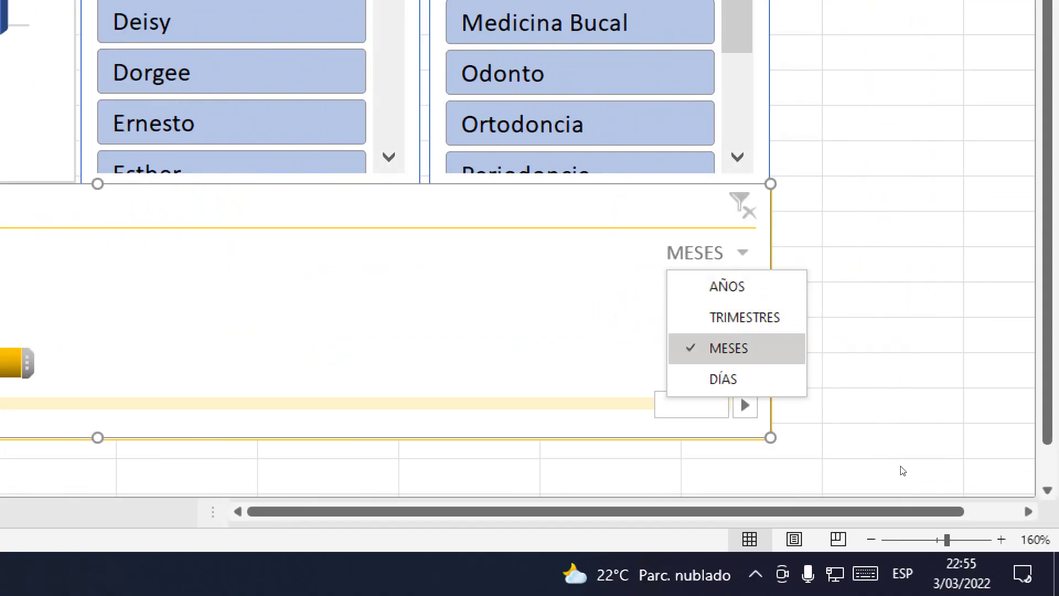
key(Up)
key(Up)
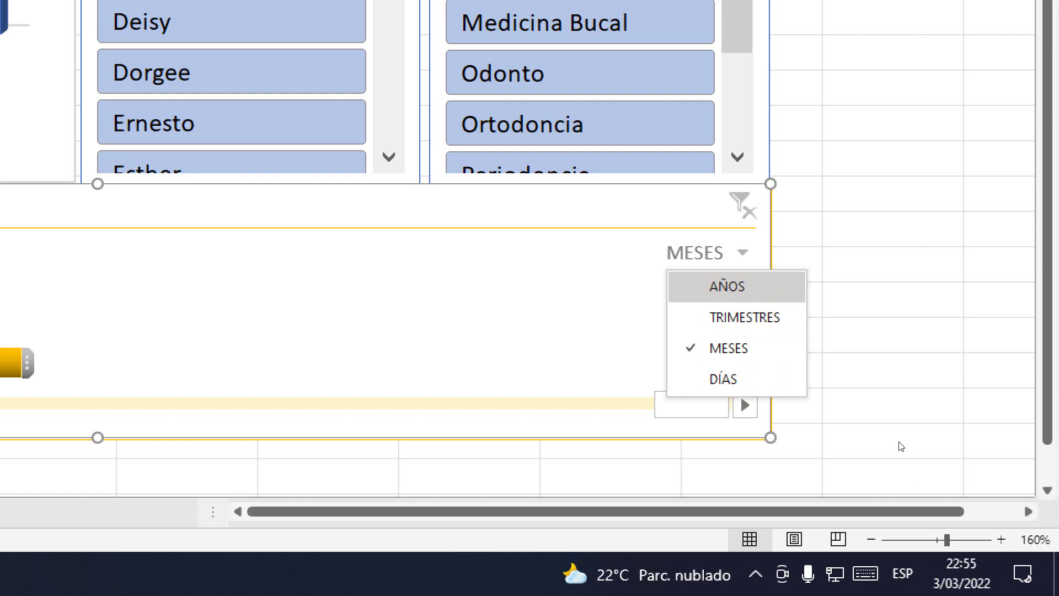
key(Up)
key(Up)
key(Up)
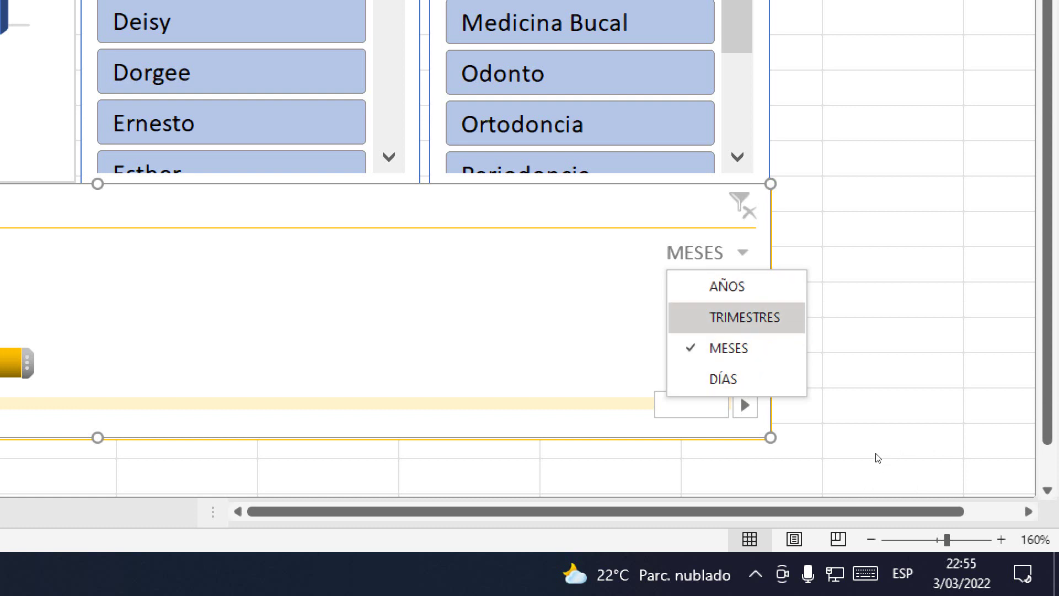
key(Up)
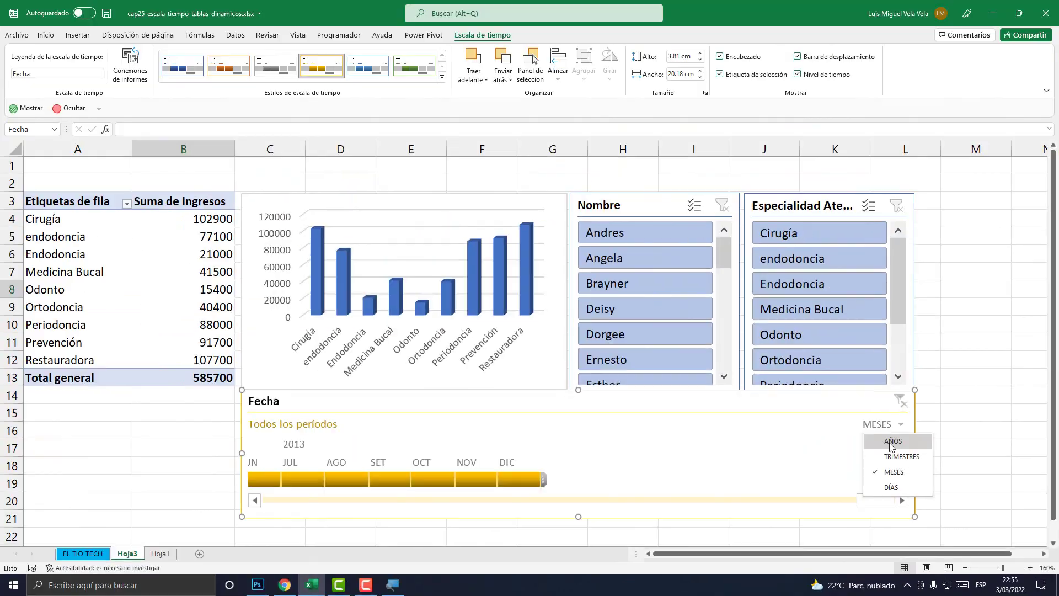
key(Return)
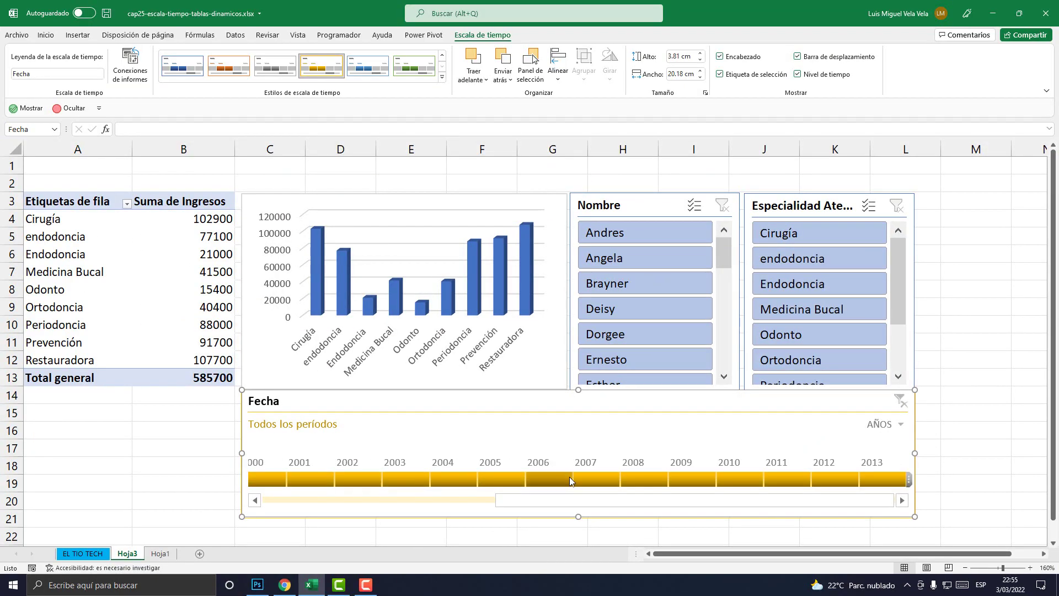
- Select 1992 on the Fecha timeline and extend it through 2000, bringing the total to 371200
mouse_move(528, 508)
mouse_down()
mouse_move(343, 503)
mouse_move(648, 504)
mouse_move(450, 503)
mouse_up()
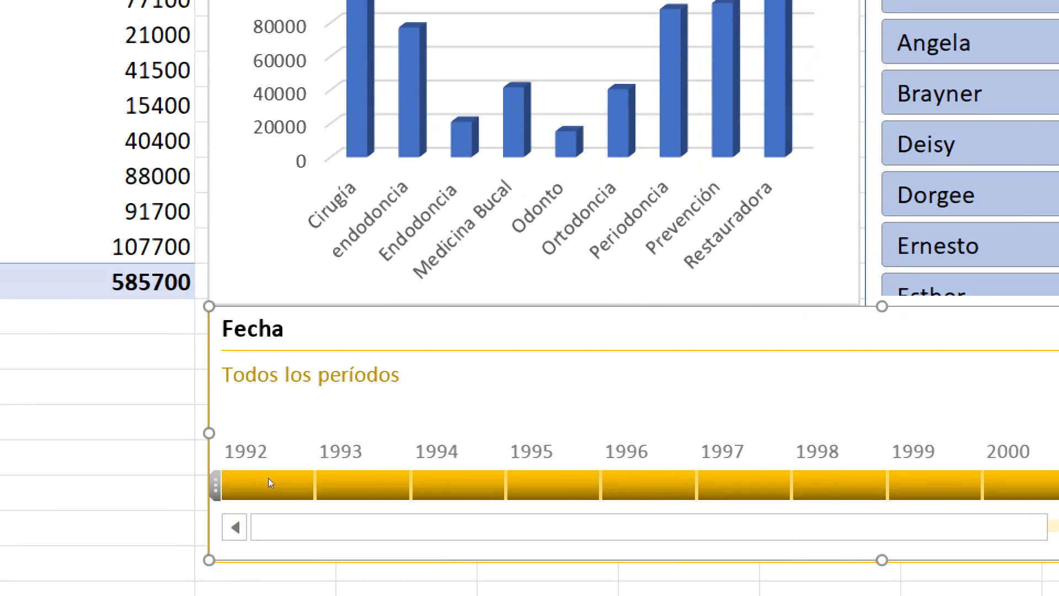
click(269, 482)
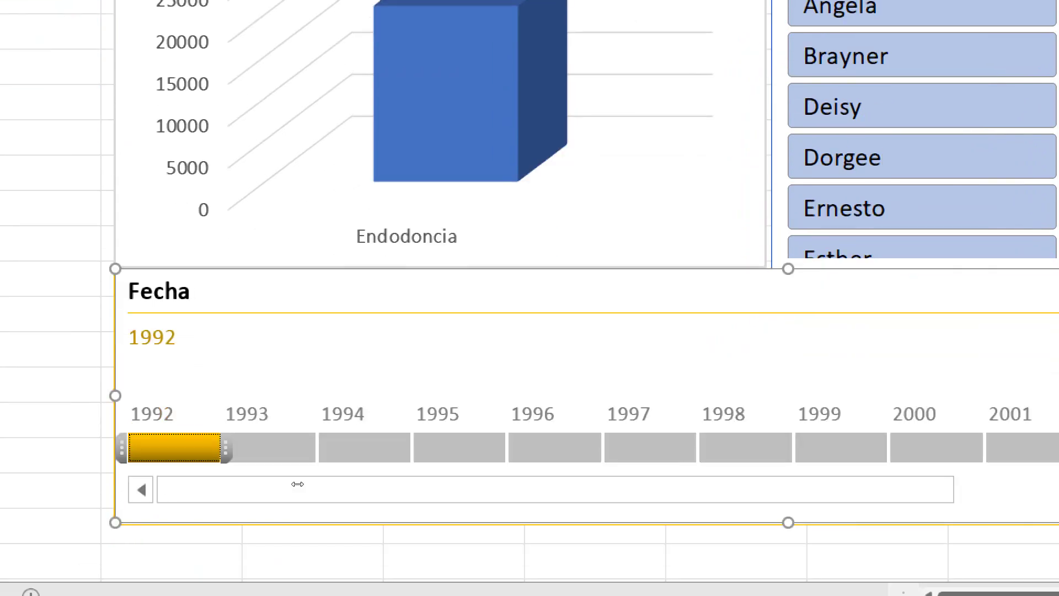
drag(298, 484, 564, 478)
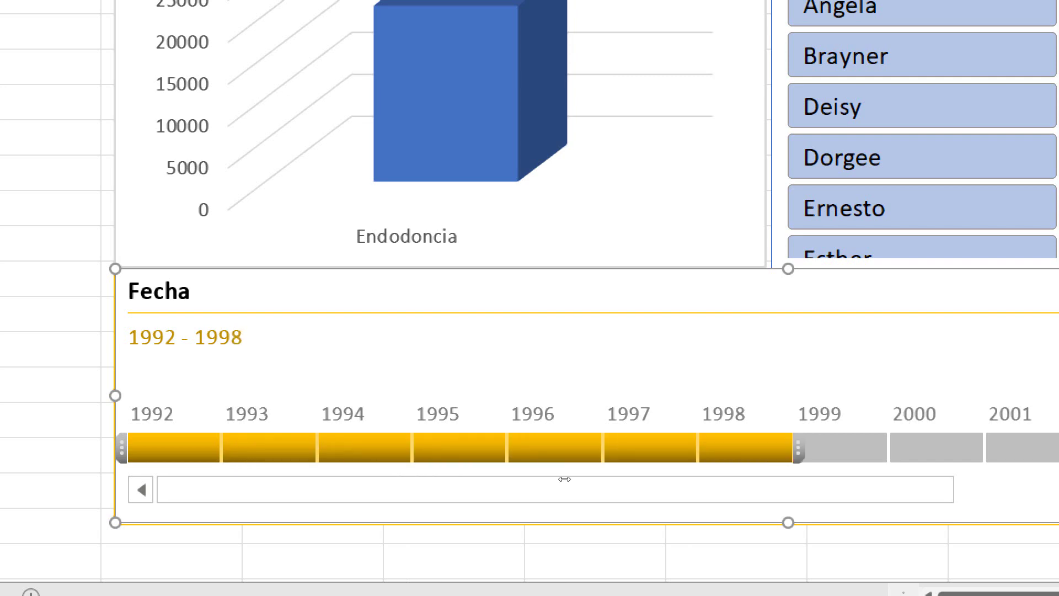
drag(565, 479, 653, 479)
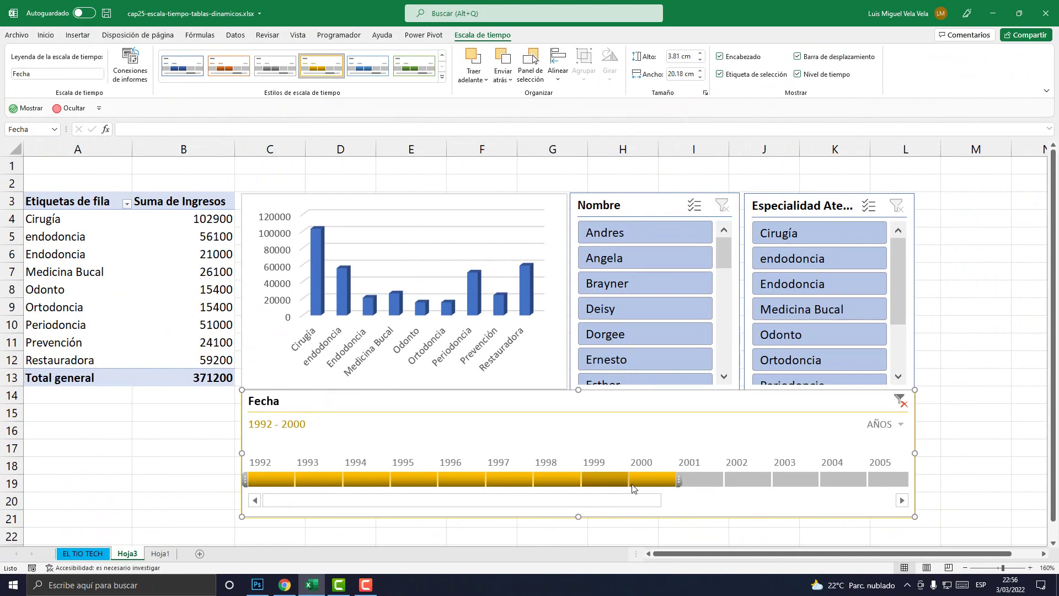
- Select the years 2000 through 2002 on the Fecha timeline
click(662, 480)
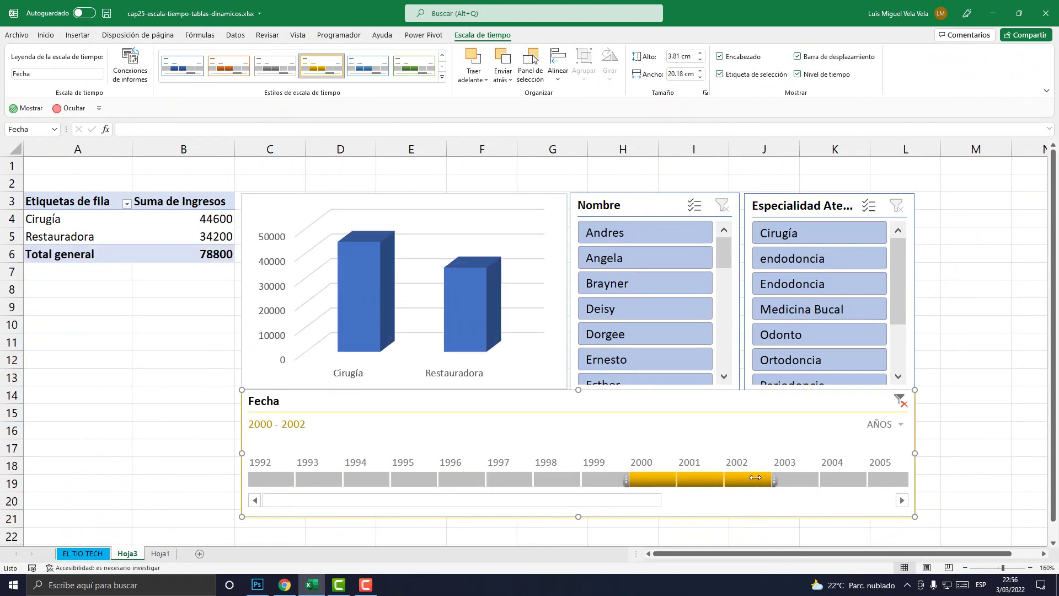
drag(677, 479, 773, 480)
click(693, 480)
click(651, 480)
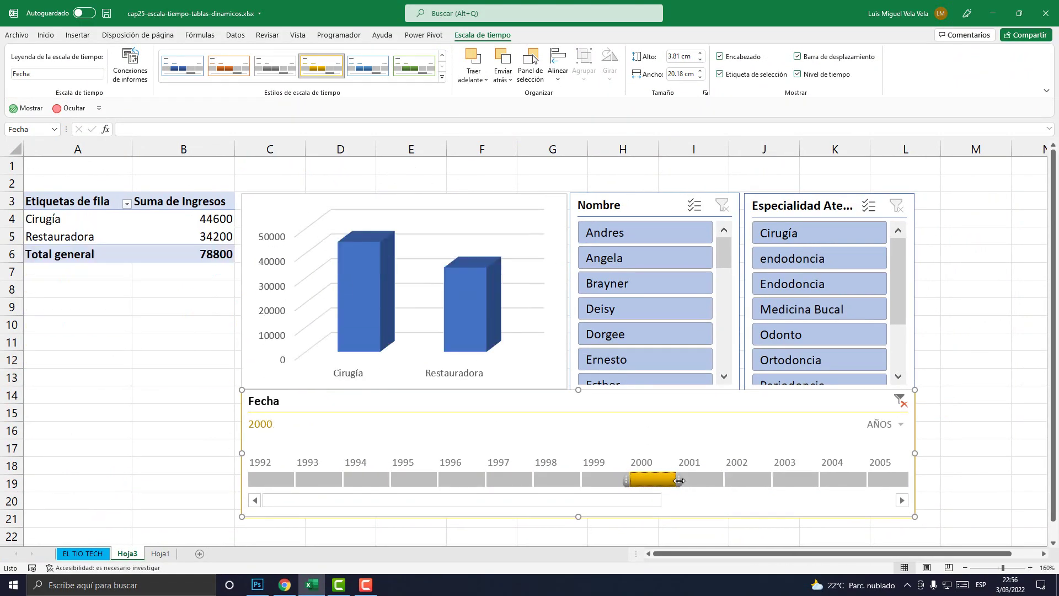
drag(676, 480, 795, 480)
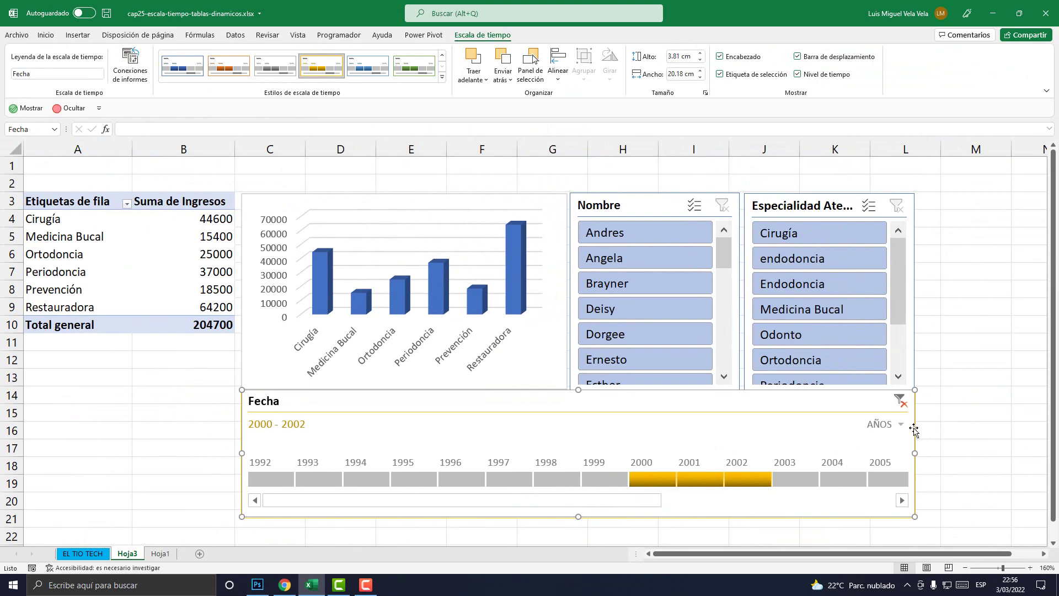
- Switch the timeline to quarters and filter 4T 1997 – 3T 1998, leaving Periodoncia at 30000
click(902, 426)
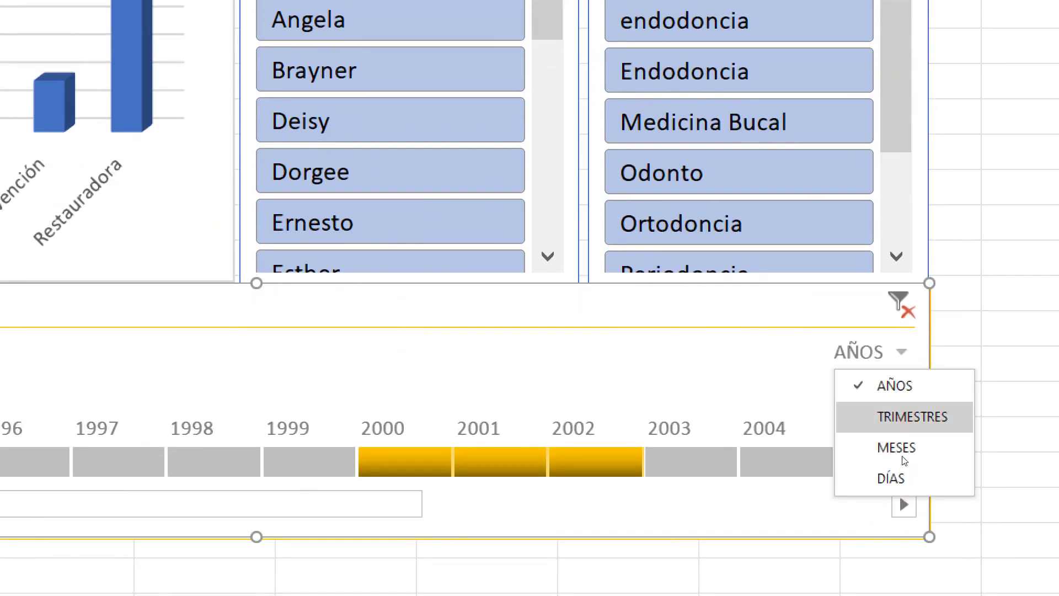
click(910, 416)
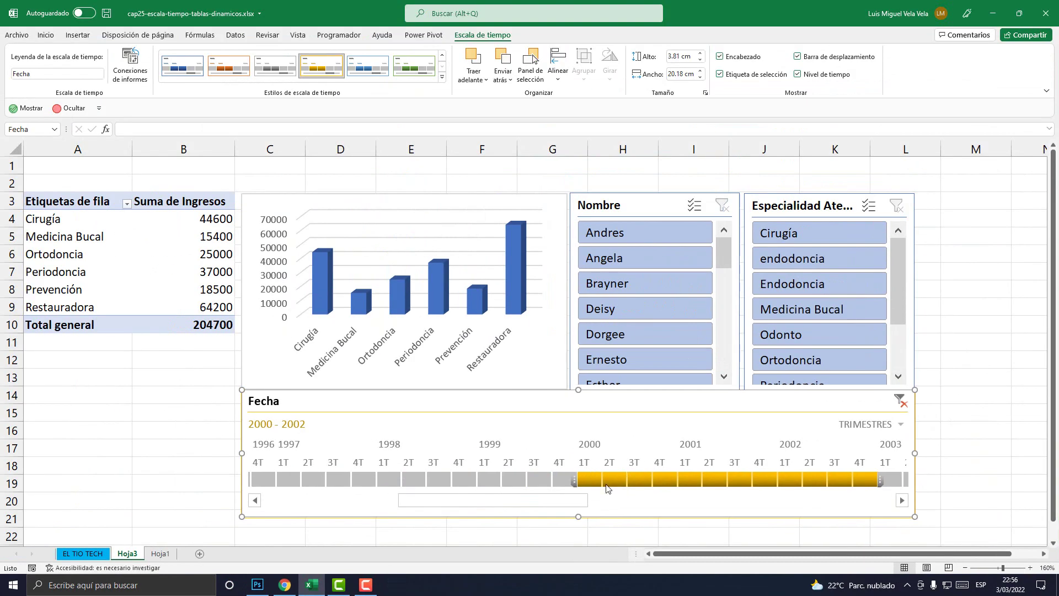
drag(574, 480, 344, 480)
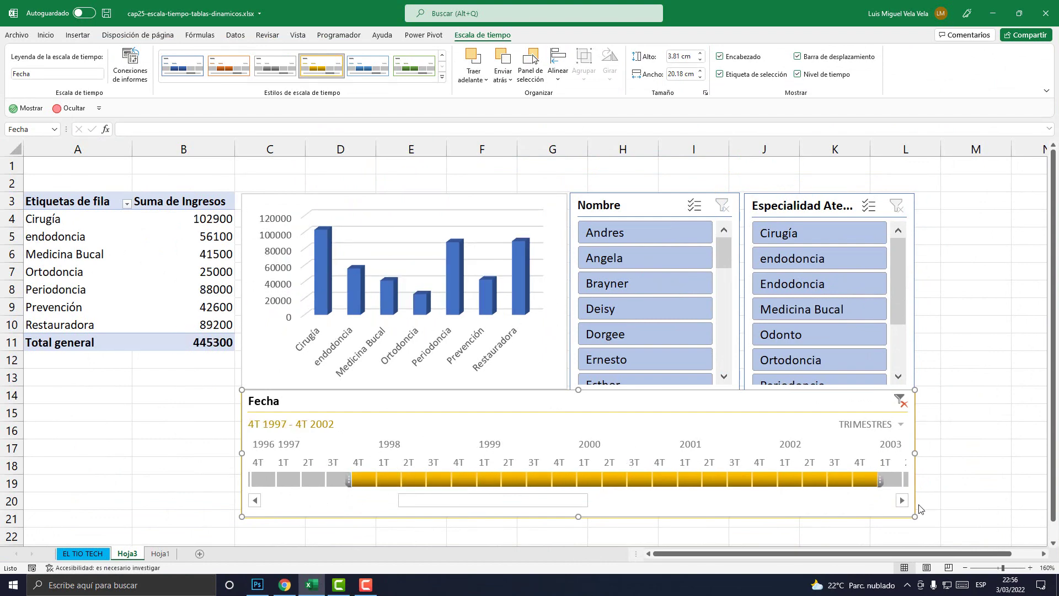
drag(881, 480, 454, 481)
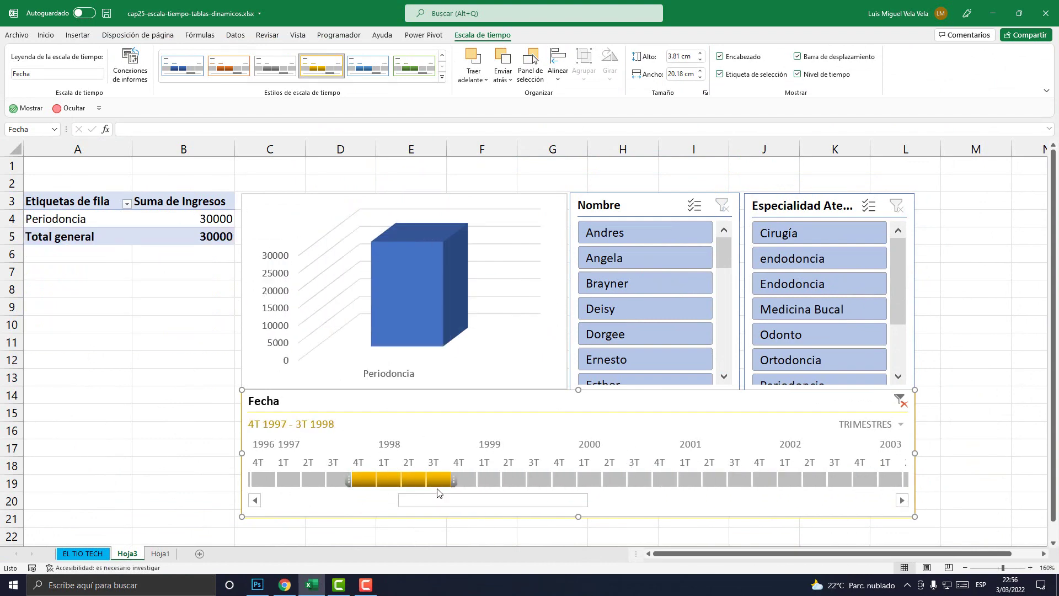
drag(515, 506, 570, 511)
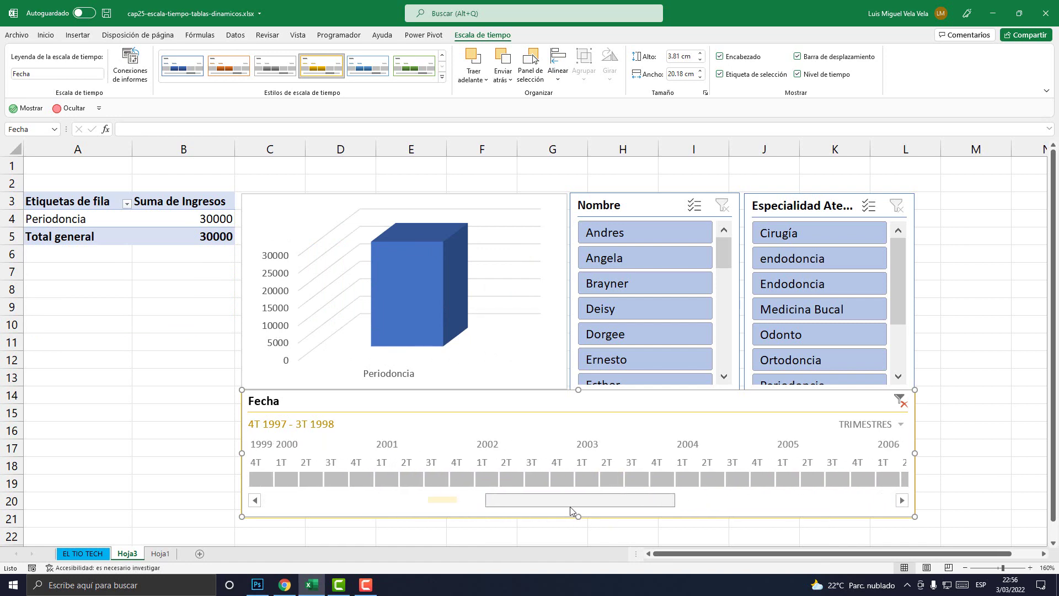
click(898, 424)
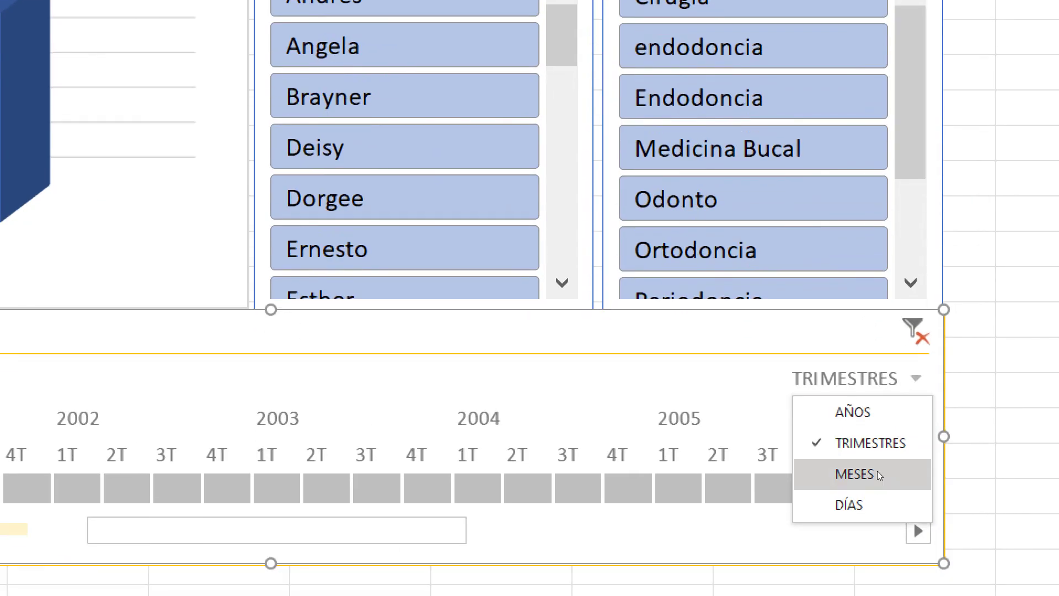
- Switch the timeline to months and select May 1992 through Jul 1993
click(870, 472)
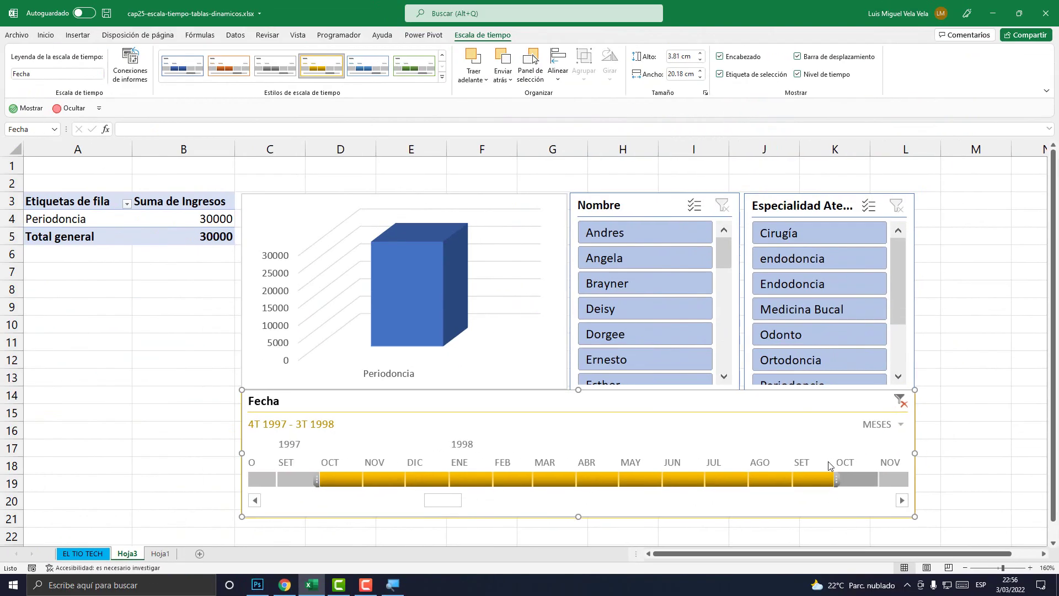
drag(442, 501, 289, 506)
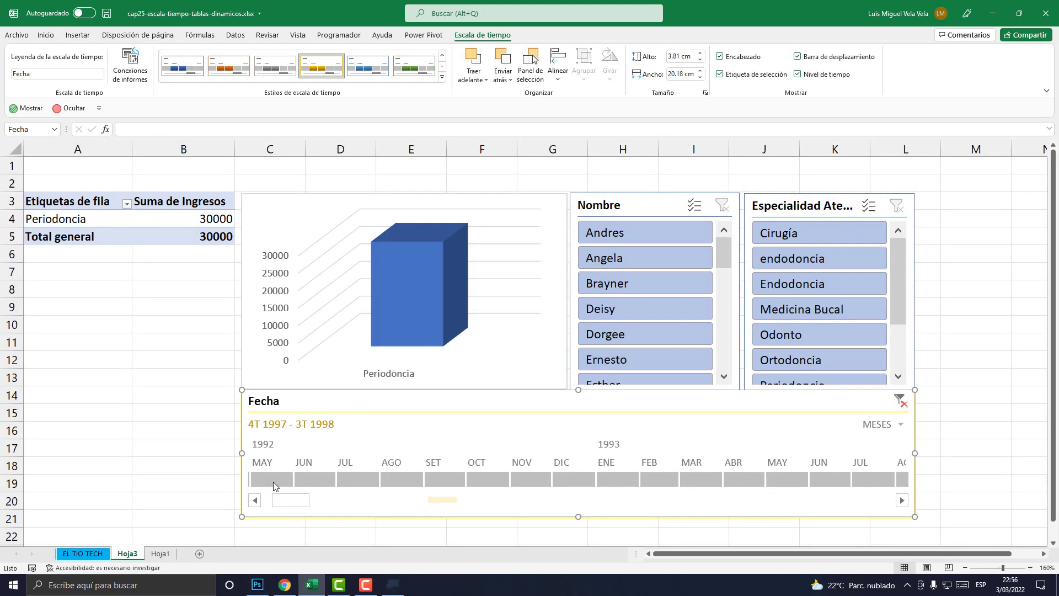
click(273, 480)
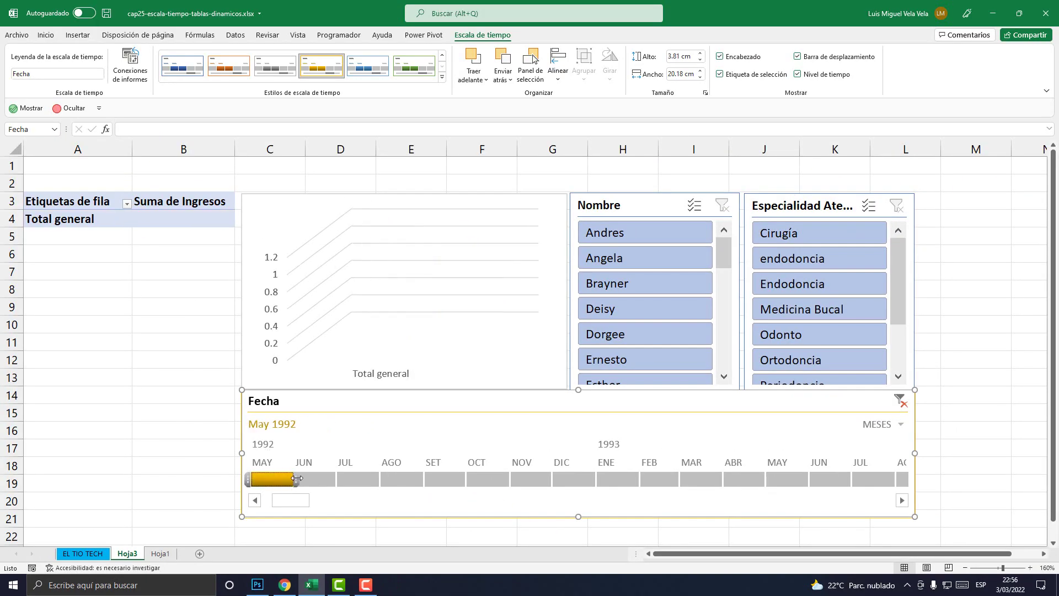
drag(293, 480, 765, 479)
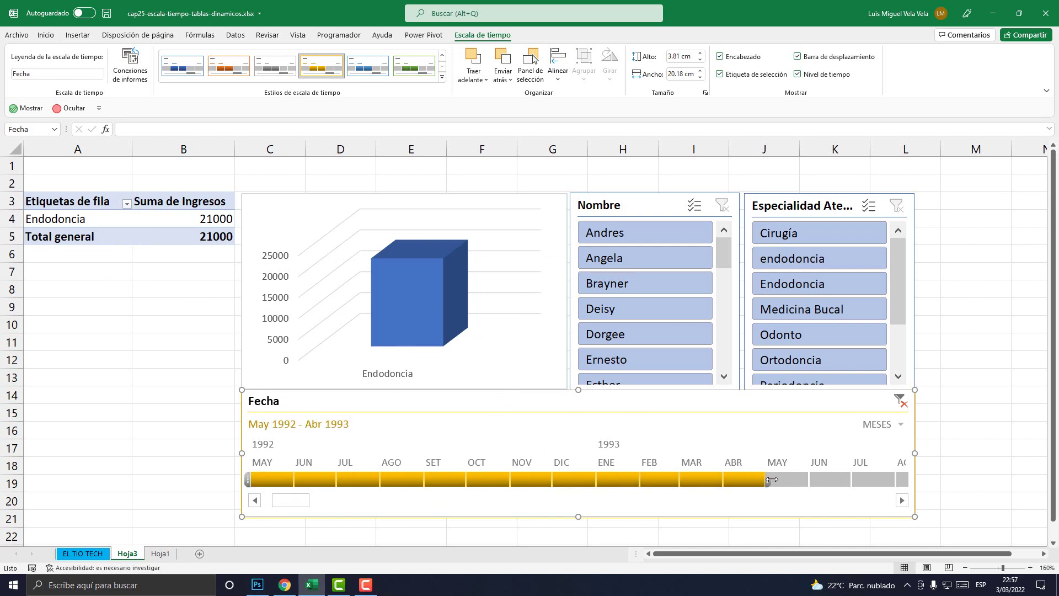
drag(766, 479, 1015, 478)
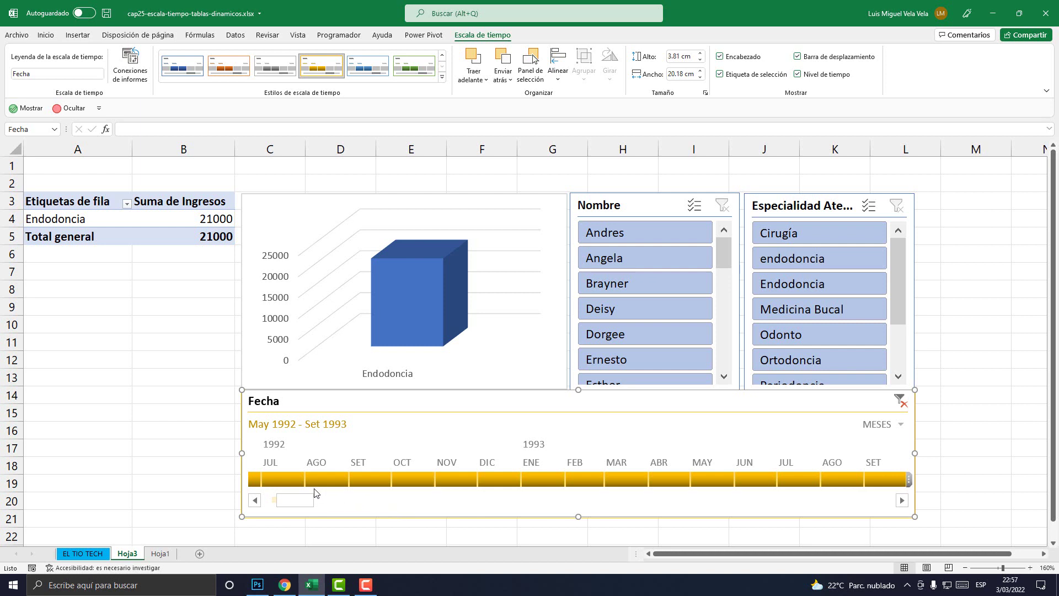
- Extend the month range to Oct 1995, leaving Endodoncia 21000 and Odonto 15400, then show days
drag(313, 499, 336, 504)
drag(288, 480, 836, 479)
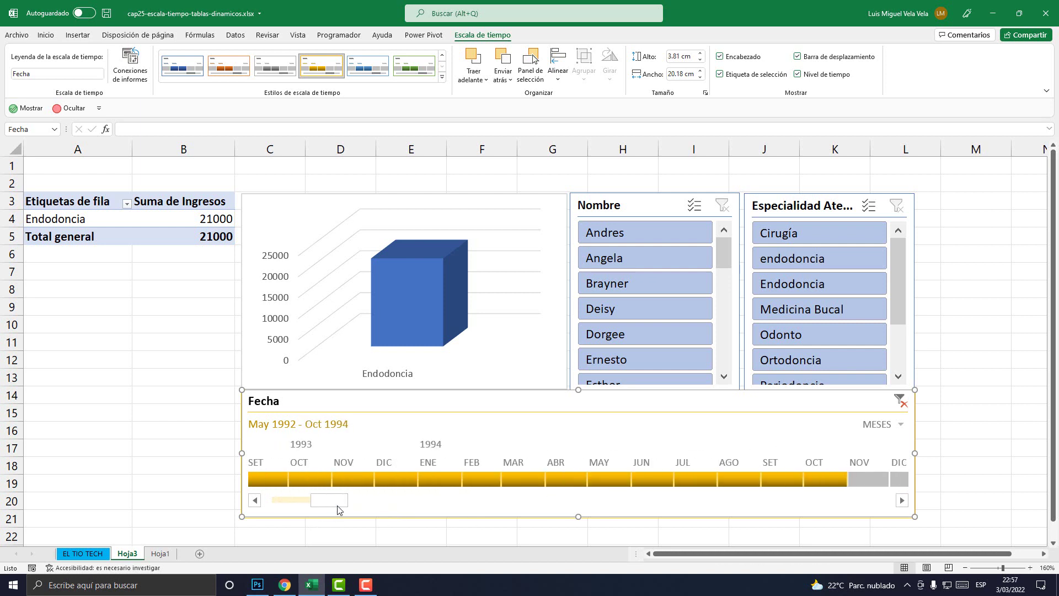
drag(337, 505, 850, 479)
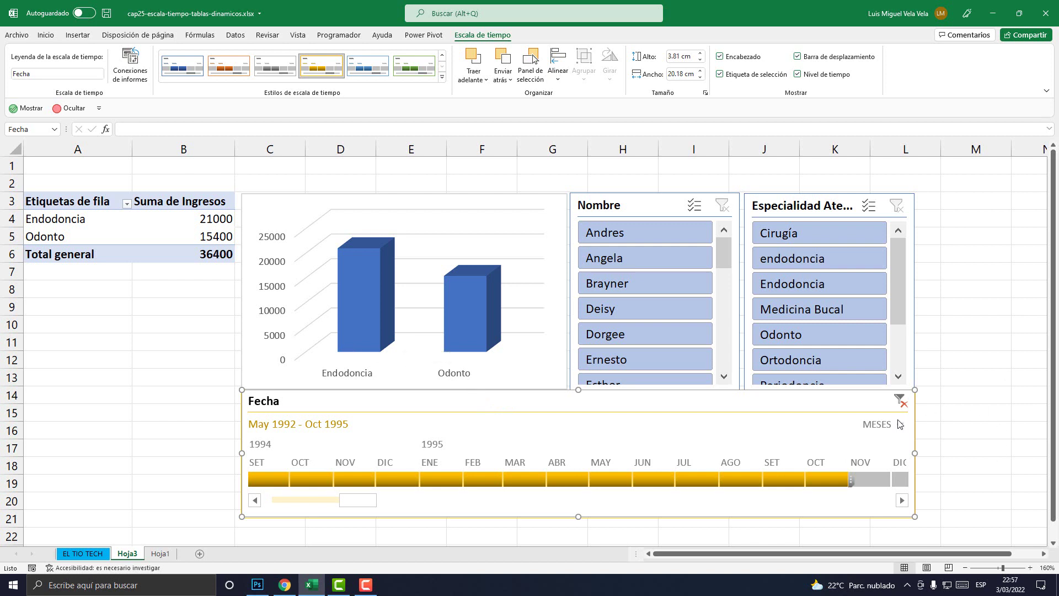
click(888, 424)
click(901, 494)
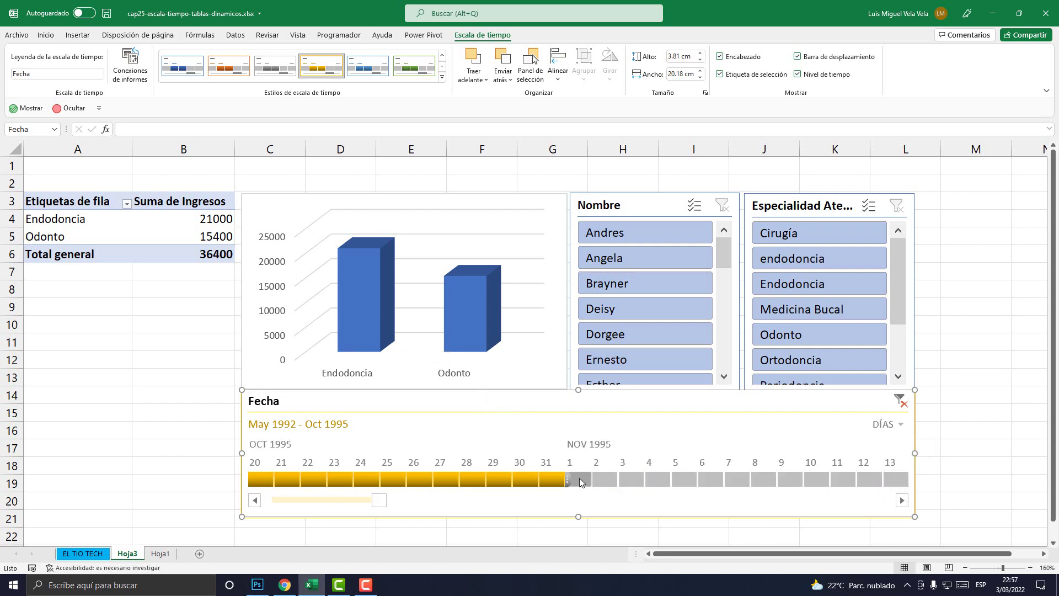
- Move the day-level filter's end to 7 Nov 1995, keeping the 1 May 1992 start
drag(568, 479, 727, 478)
drag(1053, 464, 884, 480)
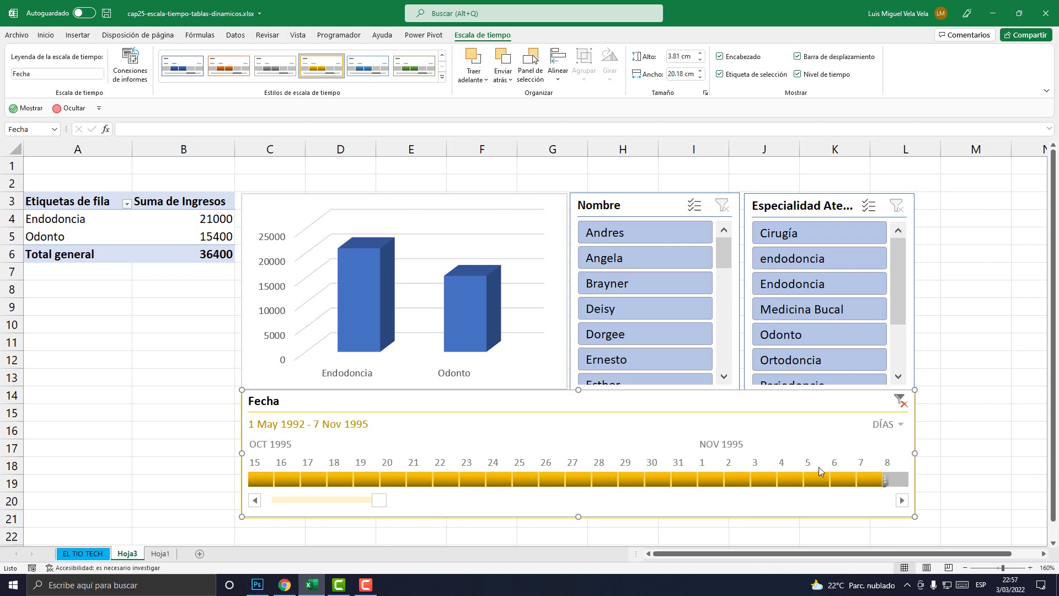
mouse_move(378, 500)
mouse_down()
mouse_move(400, 500)
mouse_move(309, 499)
mouse_move(851, 495)
mouse_move(186, 474)
mouse_up()
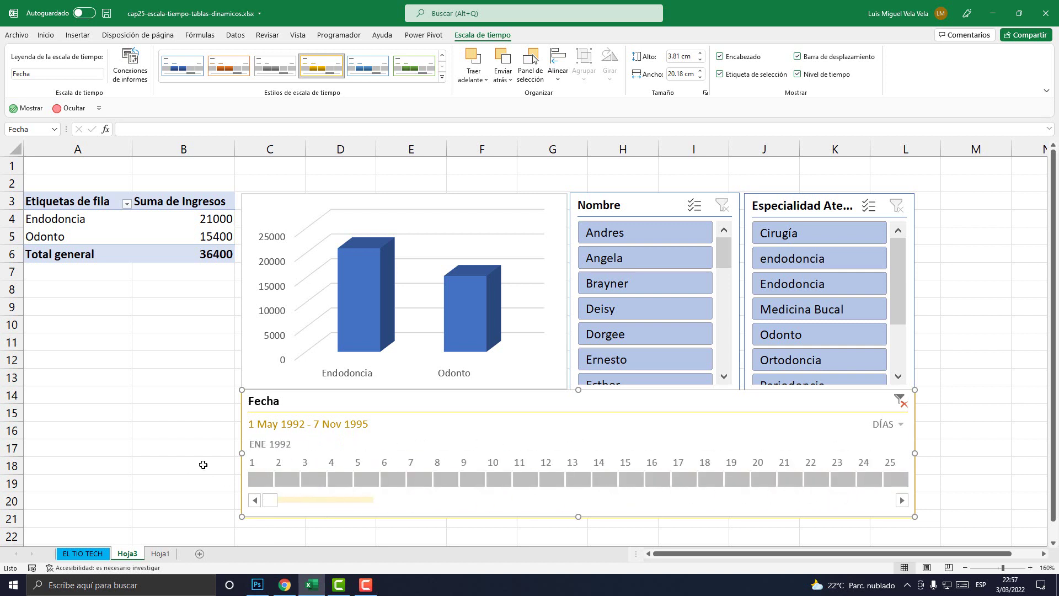